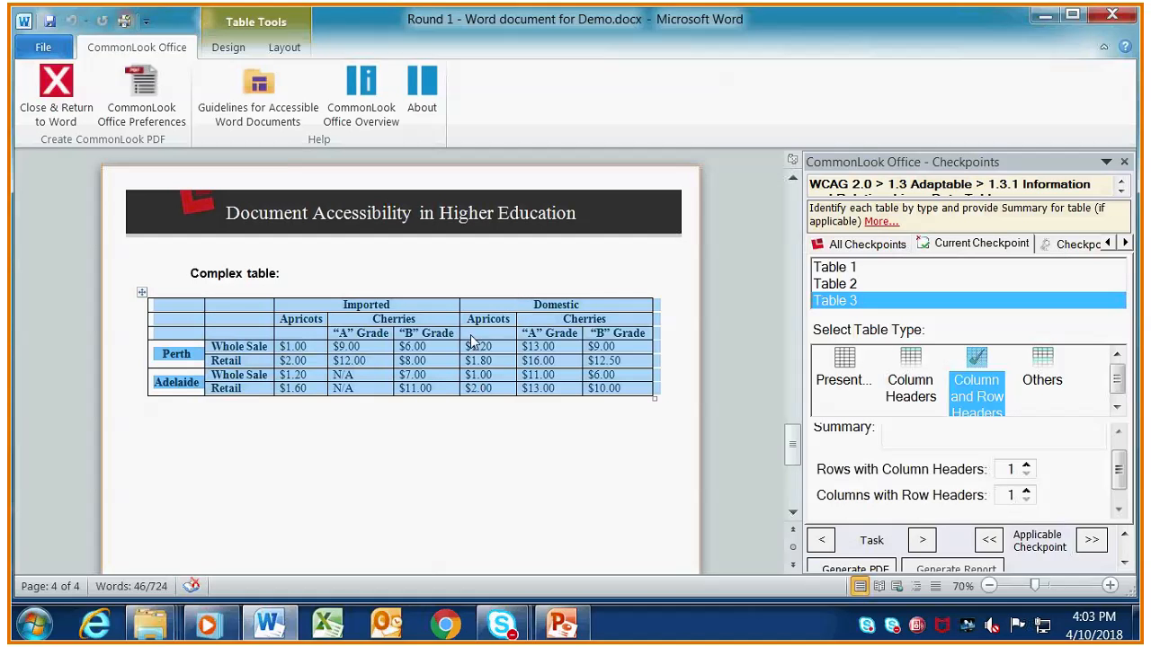
- Set Table 3 to 3 rows with column headers and 2 columns with row headers
{"action": "left_click", "coordinate": [1026, 466]}
{"action": "left_click", "coordinate": [1026, 466]}
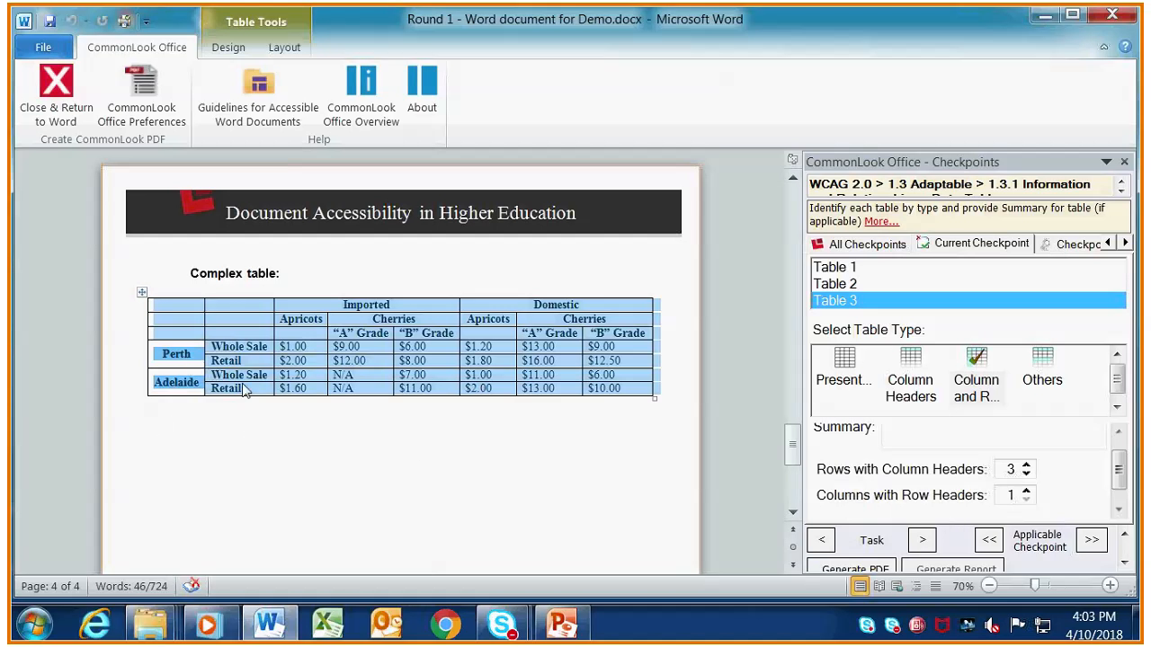
{"action": "left_click", "coordinate": [1026, 491]}
{"action": "left_click", "coordinate": [944, 432]}
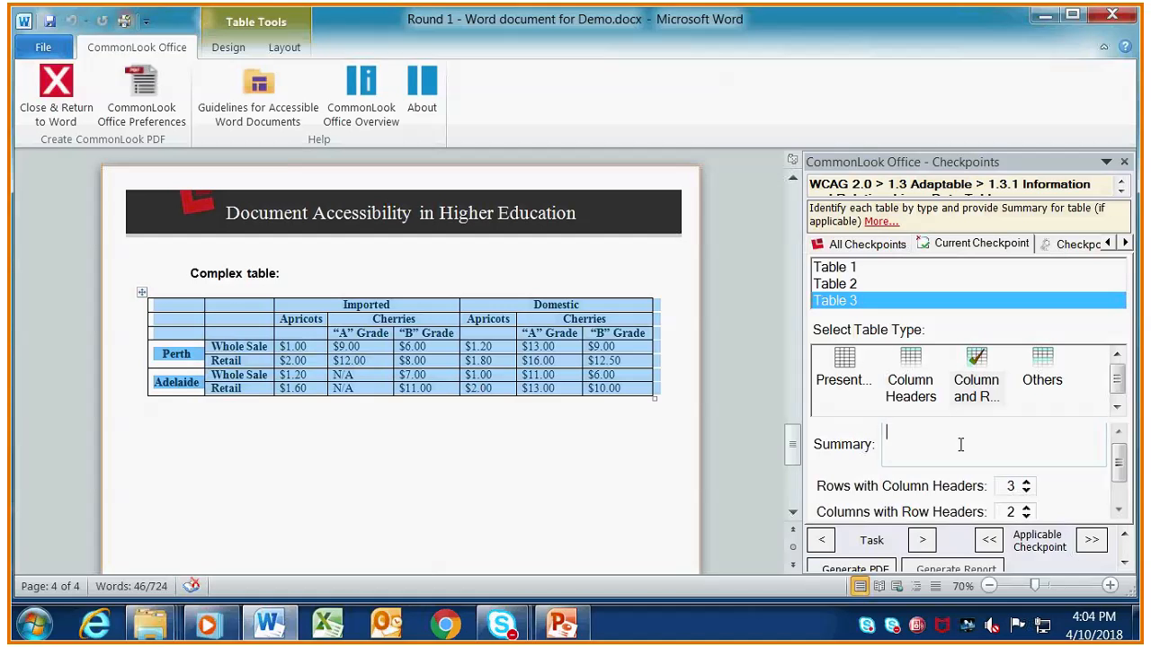
- Advance to the Use of Color checkpoint and inspect page 2's red and green bullets through the grayscale filter
{"action": "left_click", "coordinate": [1094, 550]}
{"action": "left_click_drag", "start_coordinate": [795, 300], "coordinate": [795, 317]}
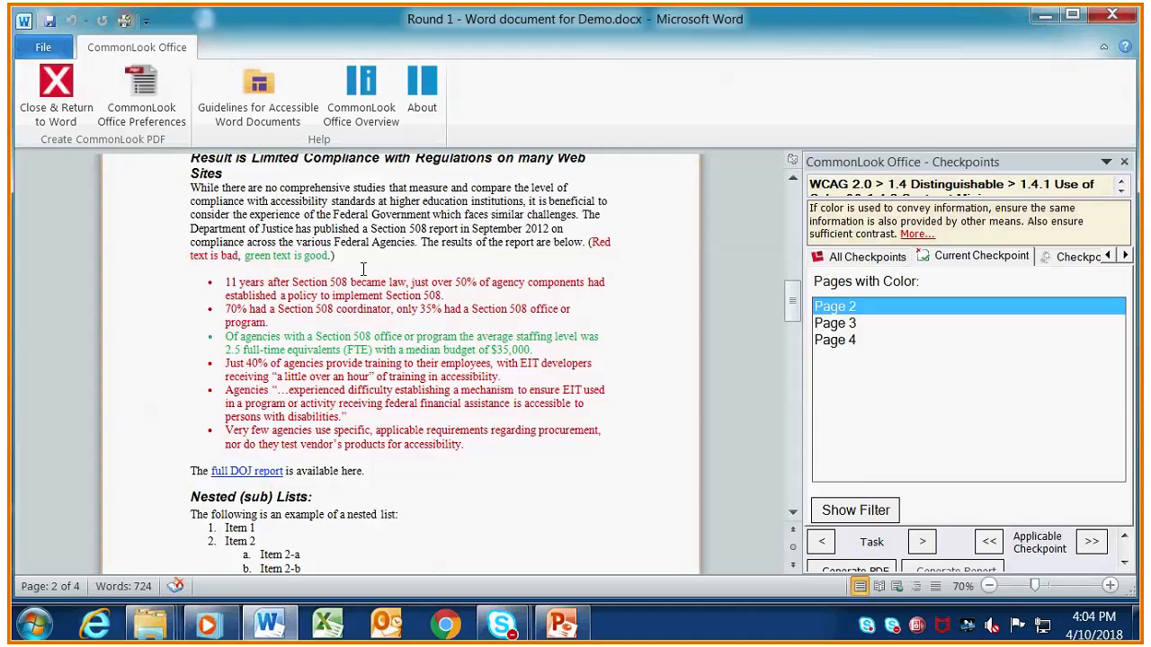
{"action": "left_click", "coordinate": [855, 510]}
{"action": "left_click_drag", "start_coordinate": [625, 374], "coordinate": [372, 457]}
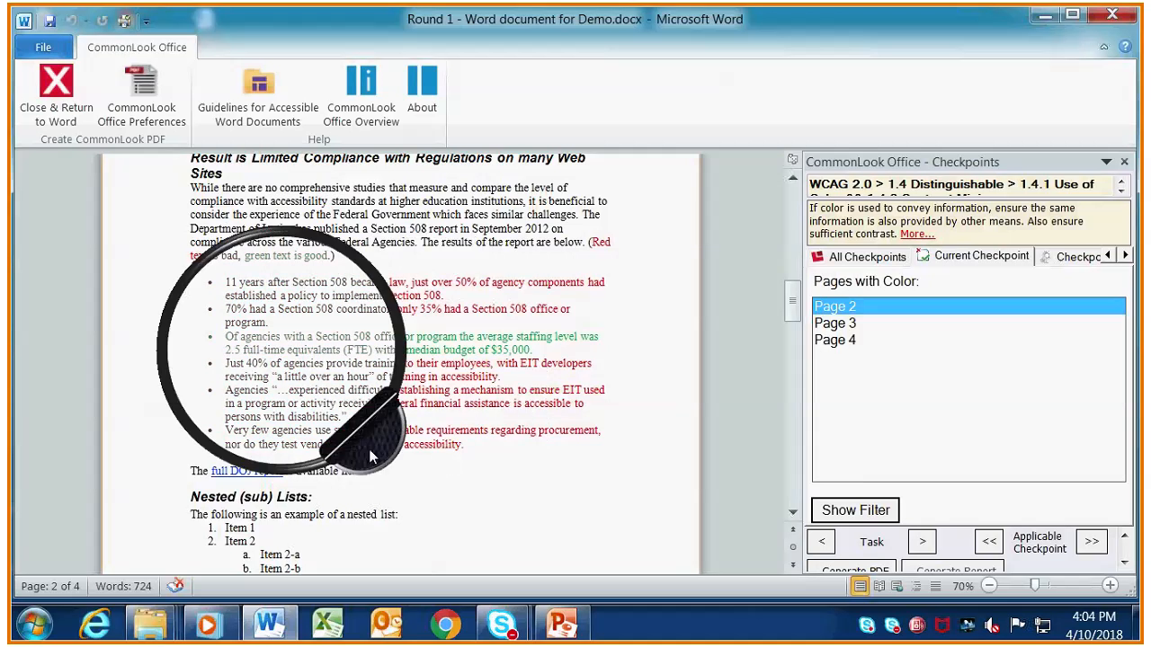
{"action": "left_click_drag", "start_coordinate": [372, 457], "coordinate": [458, 396]}
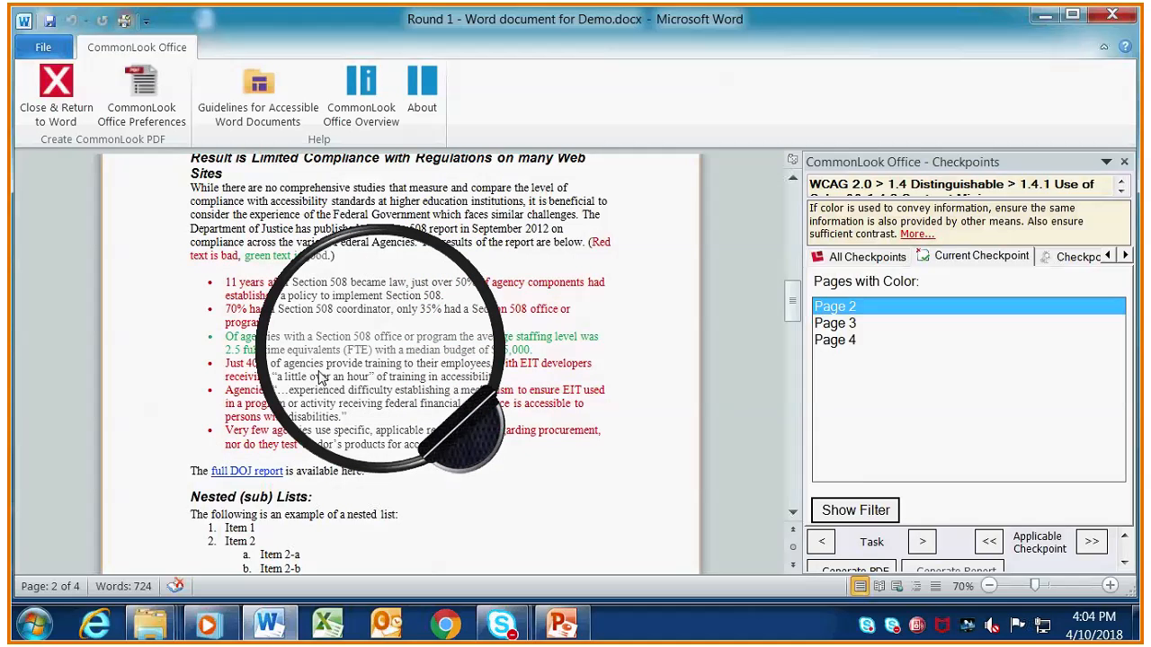
{"action": "left_click", "coordinate": [591, 434]}
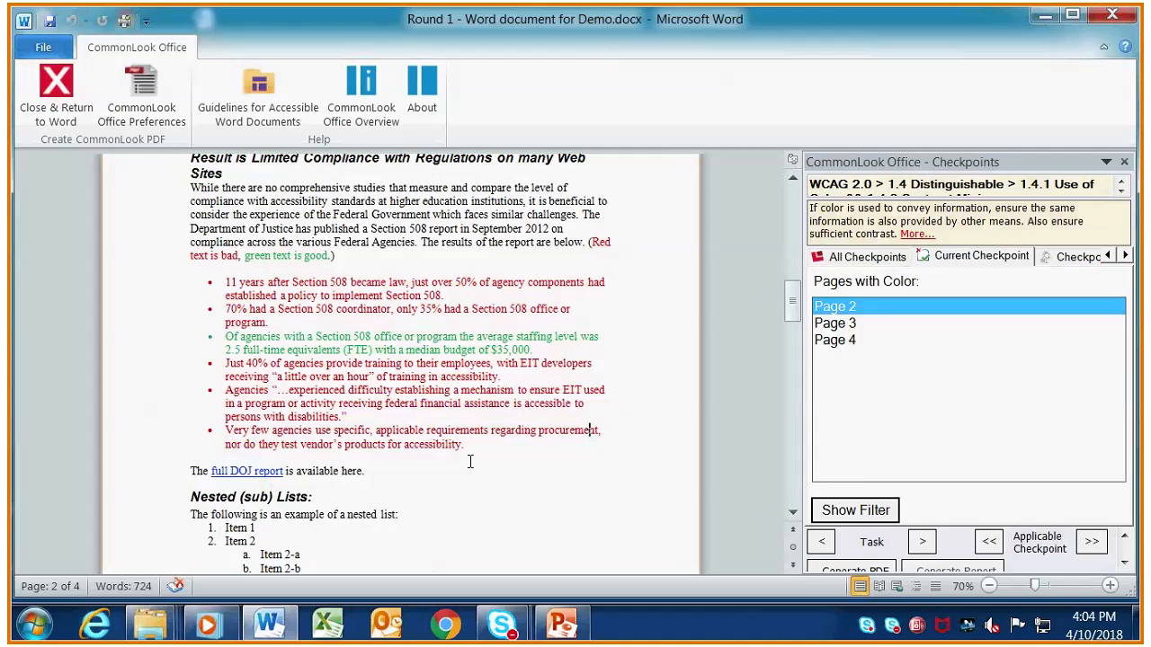
- Inspect the PDF growth chart on page 3 through the color filter, including its legend
{"action": "left_click", "coordinate": [923, 539]}
{"action": "left_click", "coordinate": [855, 510]}
{"action": "left_click_drag", "start_coordinate": [633, 375], "coordinate": [492, 527]}
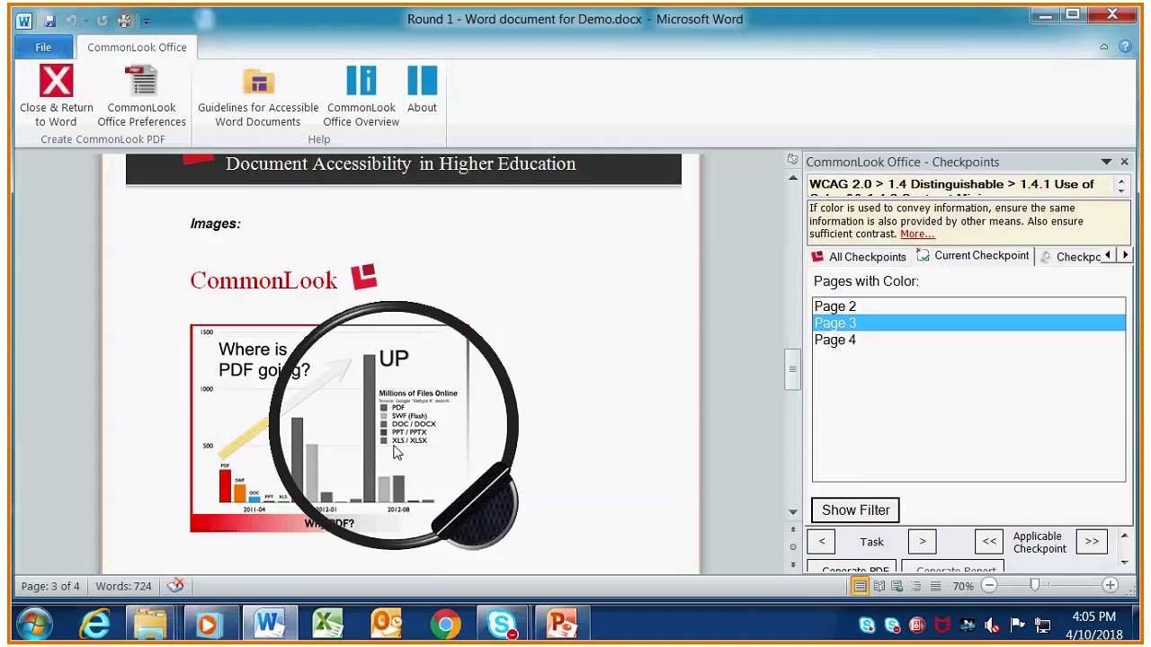
{"action": "left_click", "coordinate": [512, 315]}
{"action": "scroll", "coordinate": [511, 315], "scroll_direction": "down", "scroll_amount": 2}
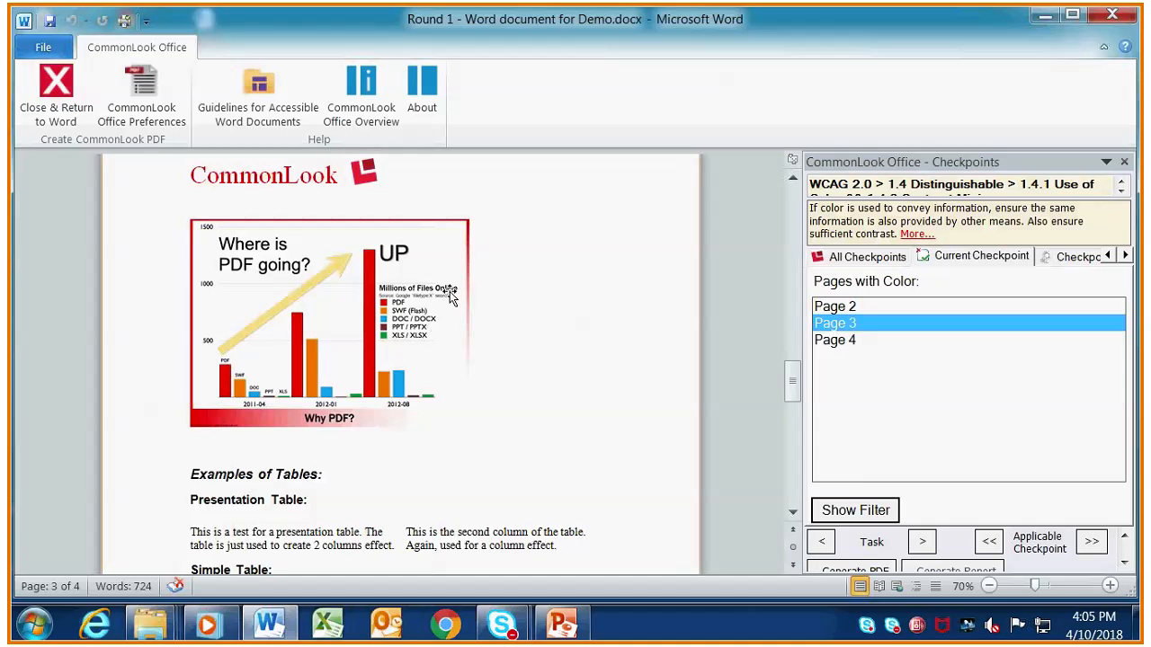
- Inspect the page 4 banner logo and complex table through the color filter
{"action": "left_click", "coordinate": [924, 542]}
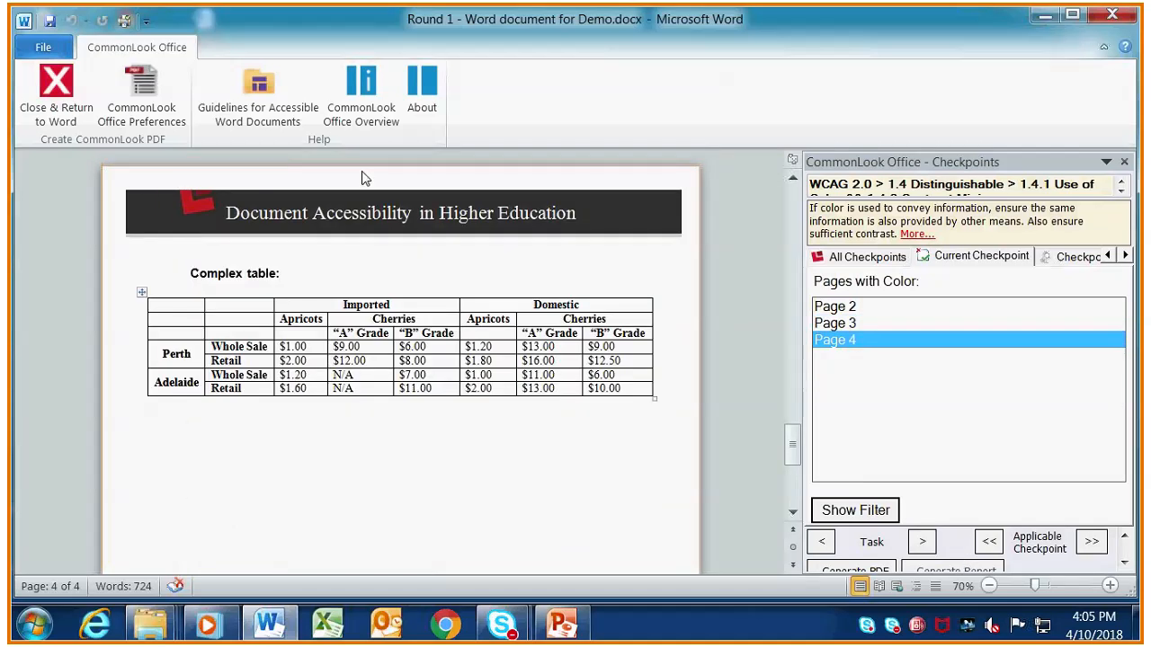
{"action": "left_click", "coordinate": [850, 510]}
{"action": "left_click_drag", "start_coordinate": [637, 359], "coordinate": [277, 373]}
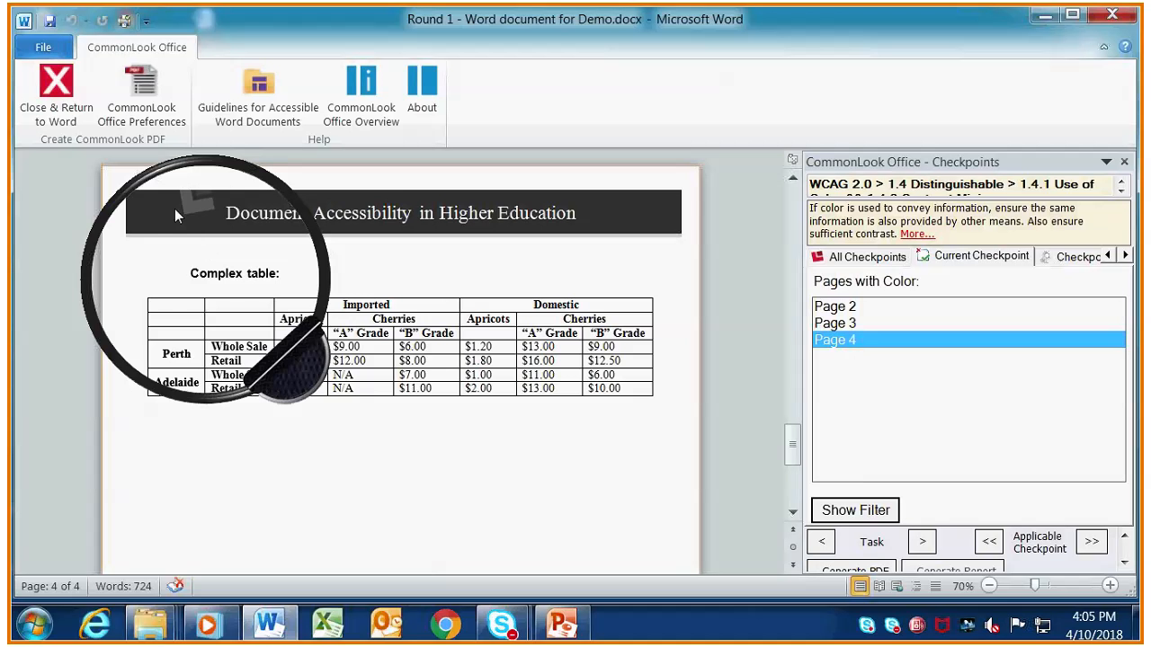
{"action": "left_click_drag", "start_coordinate": [306, 348], "coordinate": [384, 399]}
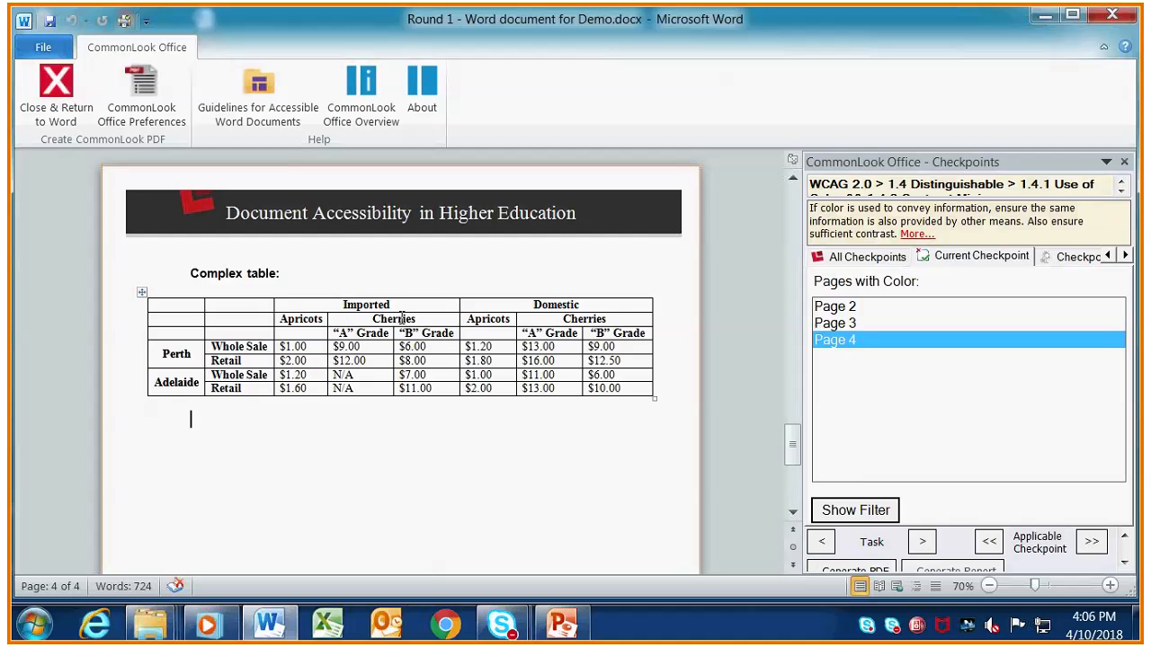
- Review the document metadata in the Page Titled checkpoint and the "full DOJ report" link in the Link Purpose checkpoints
{"action": "left_click", "coordinate": [1091, 545]}
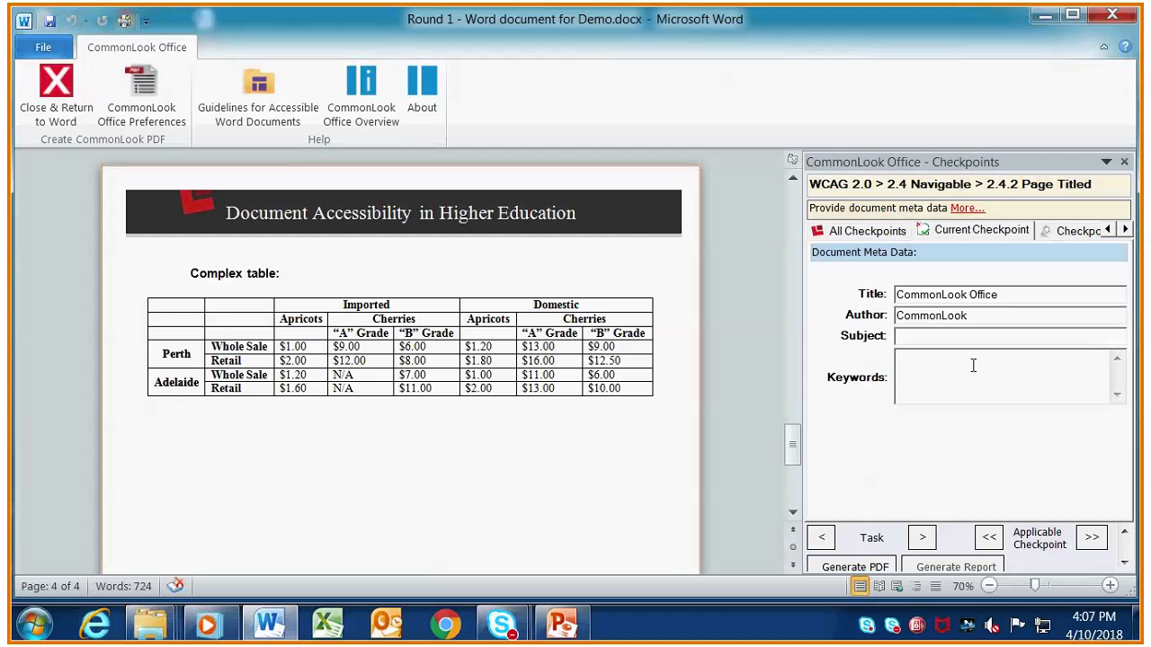
{"action": "left_click", "coordinate": [1090, 549]}
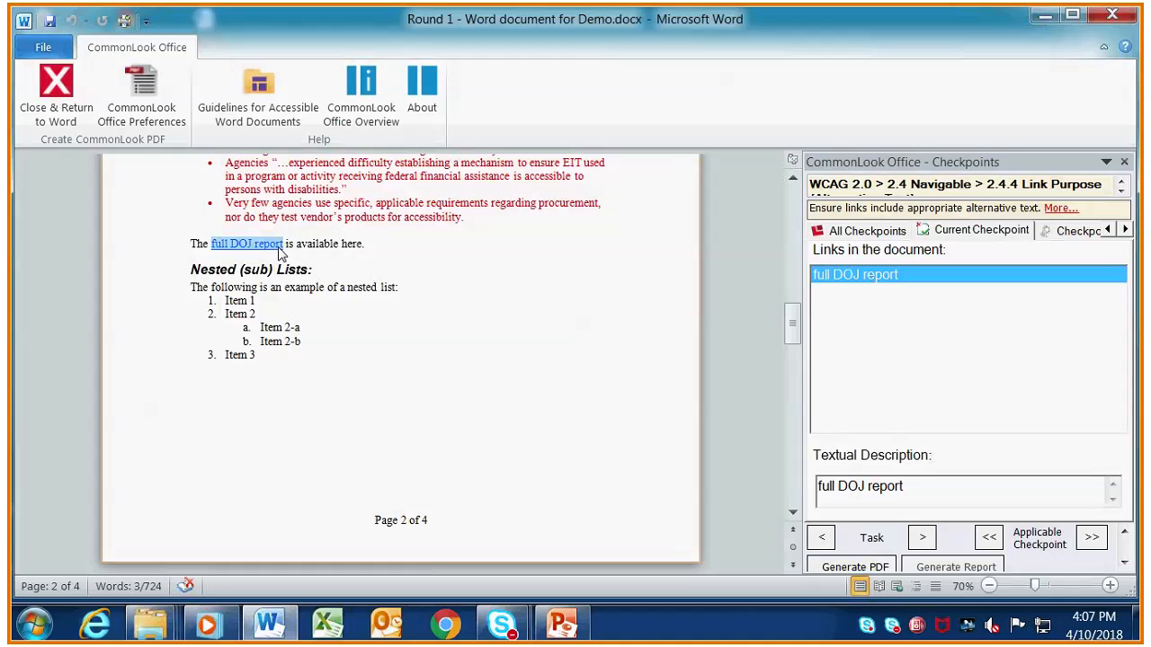
{"action": "left_click", "coordinate": [863, 486]}
{"action": "left_click", "coordinate": [1092, 537]}
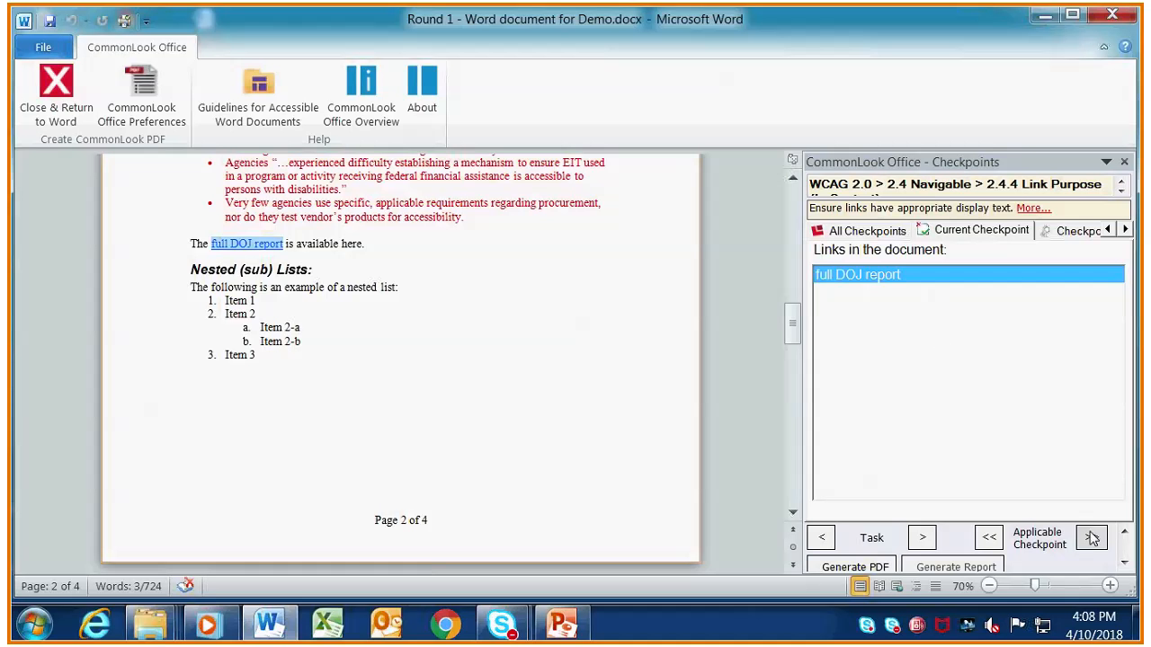
- Open the heading nesting checkpoint and examine the two headings flagged as skipped levels and the first following Heading 2
{"action": "left_click", "coordinate": [1093, 538]}
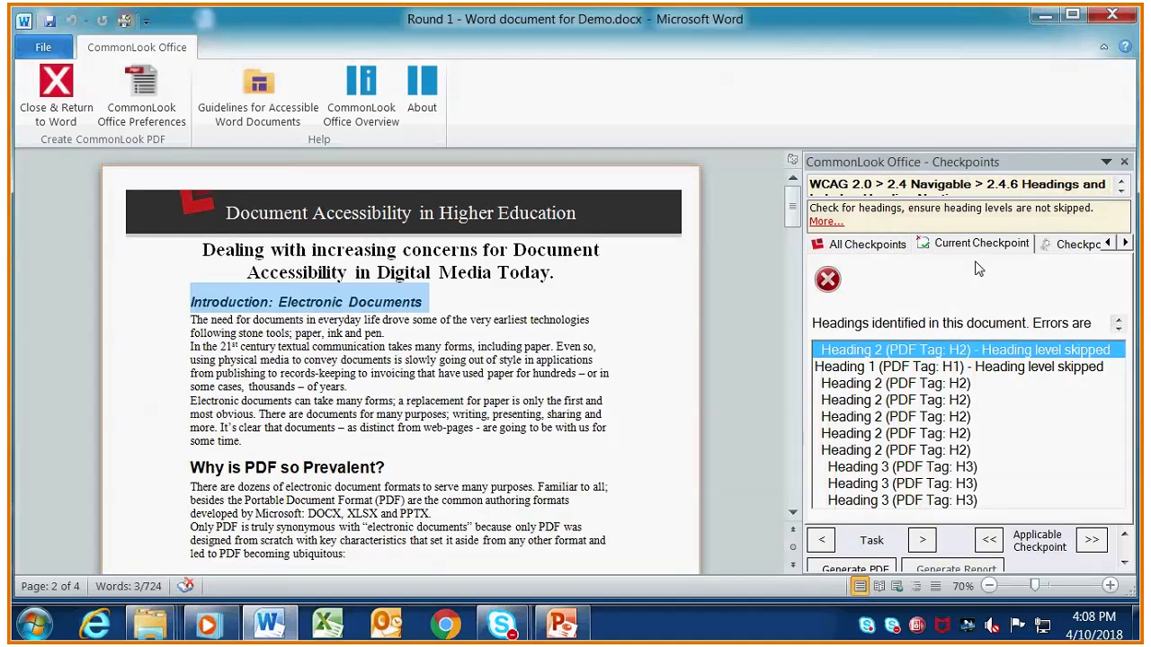
{"action": "left_click", "coordinate": [1119, 329]}
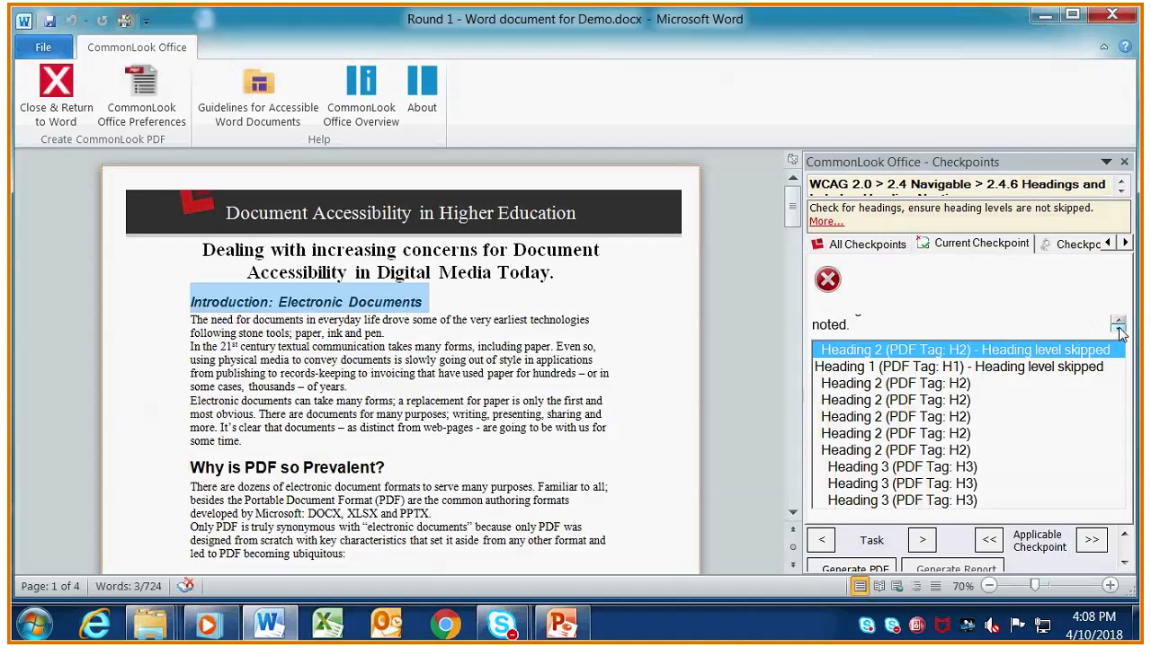
{"action": "left_click", "coordinate": [1119, 319]}
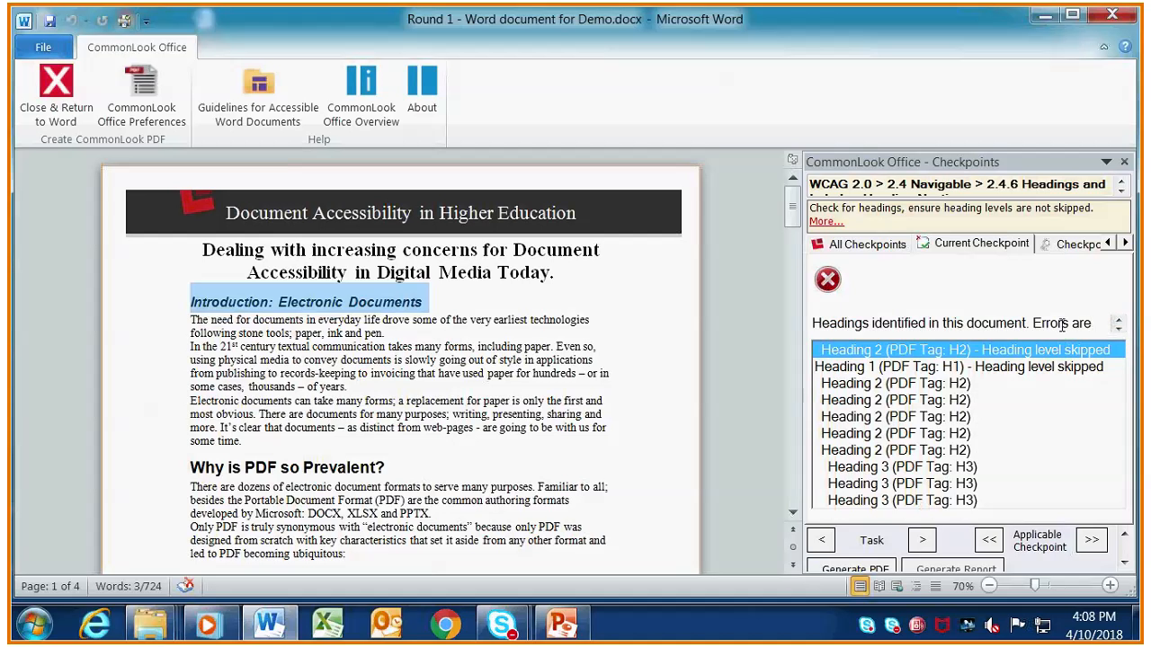
{"action": "left_click_drag", "start_coordinate": [803, 302], "coordinate": [883, 306]}
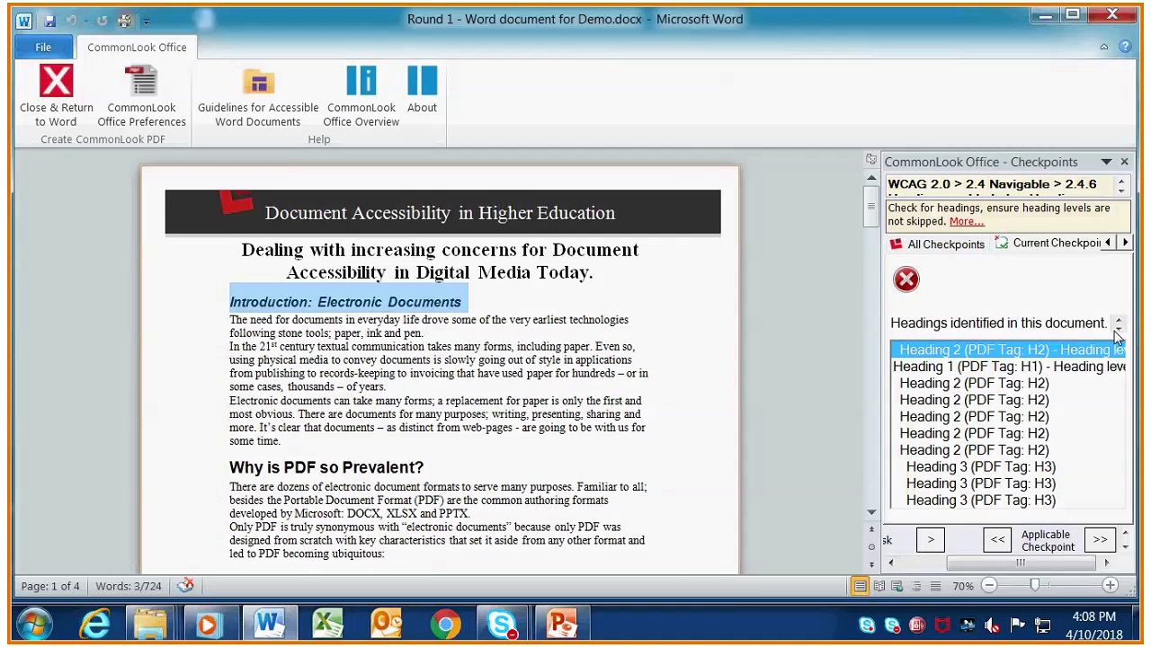
{"action": "left_click", "coordinate": [1119, 323]}
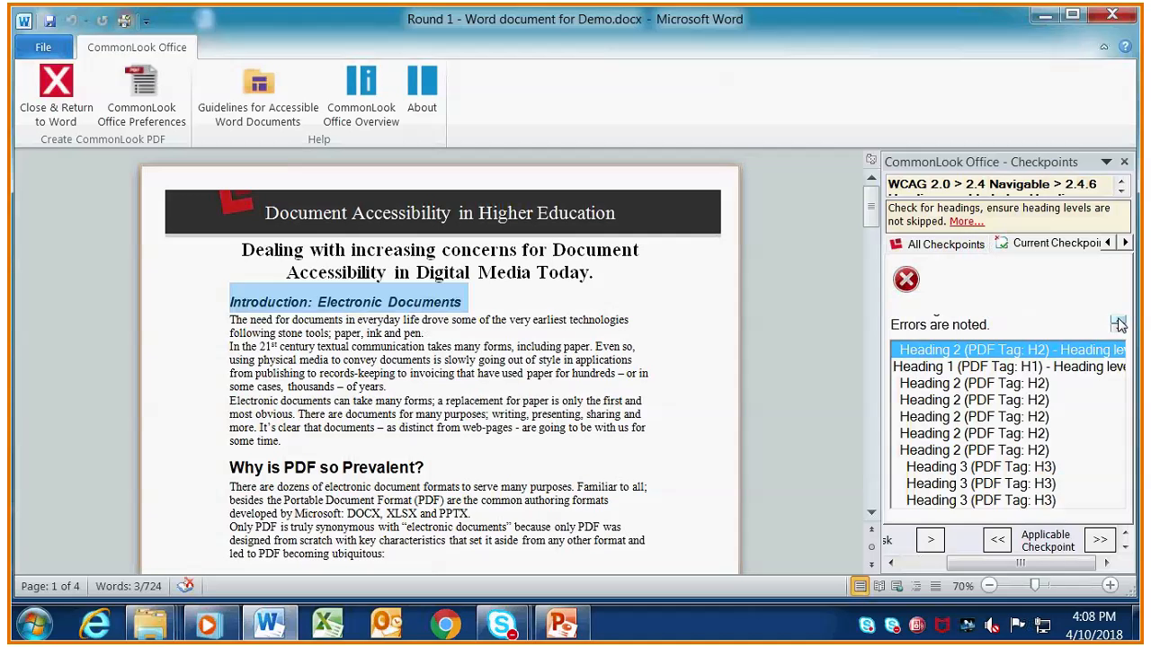
{"action": "left_click", "coordinate": [1119, 322]}
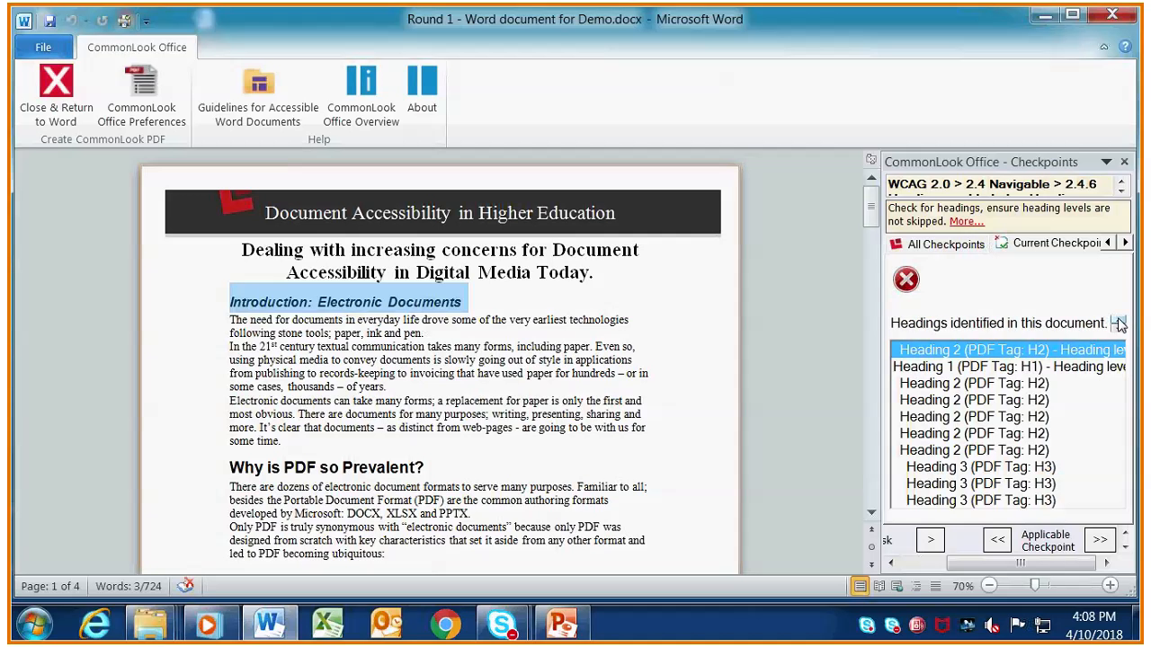
{"action": "left_click_drag", "start_coordinate": [882, 351], "coordinate": [828, 352]}
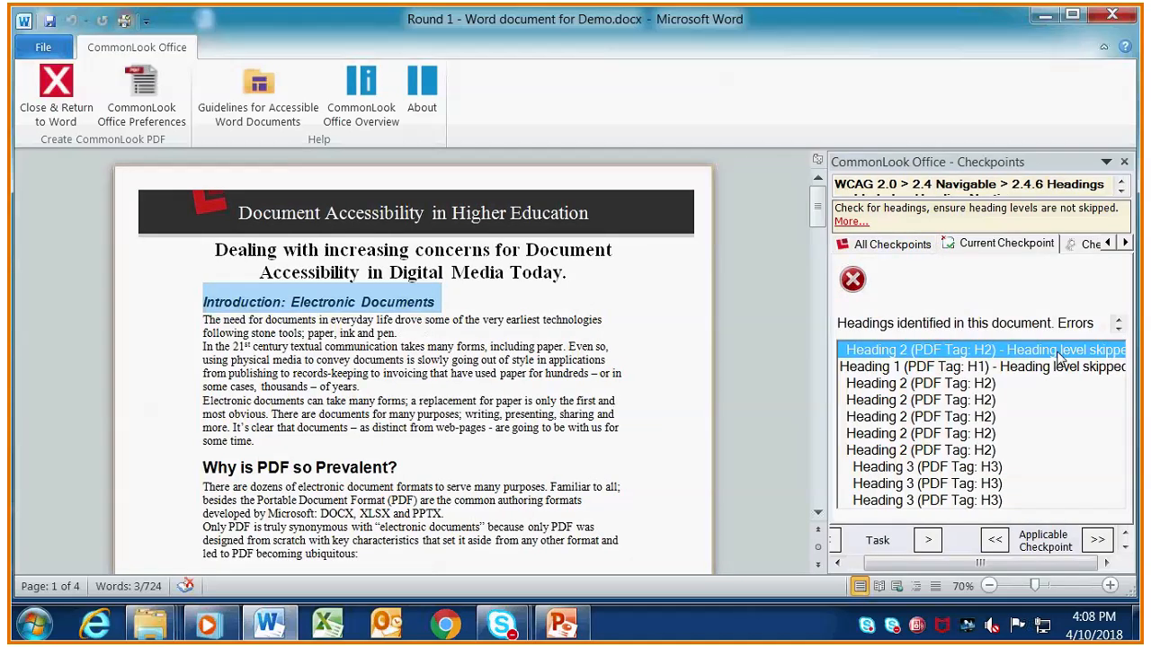
{"action": "left_click", "coordinate": [910, 367]}
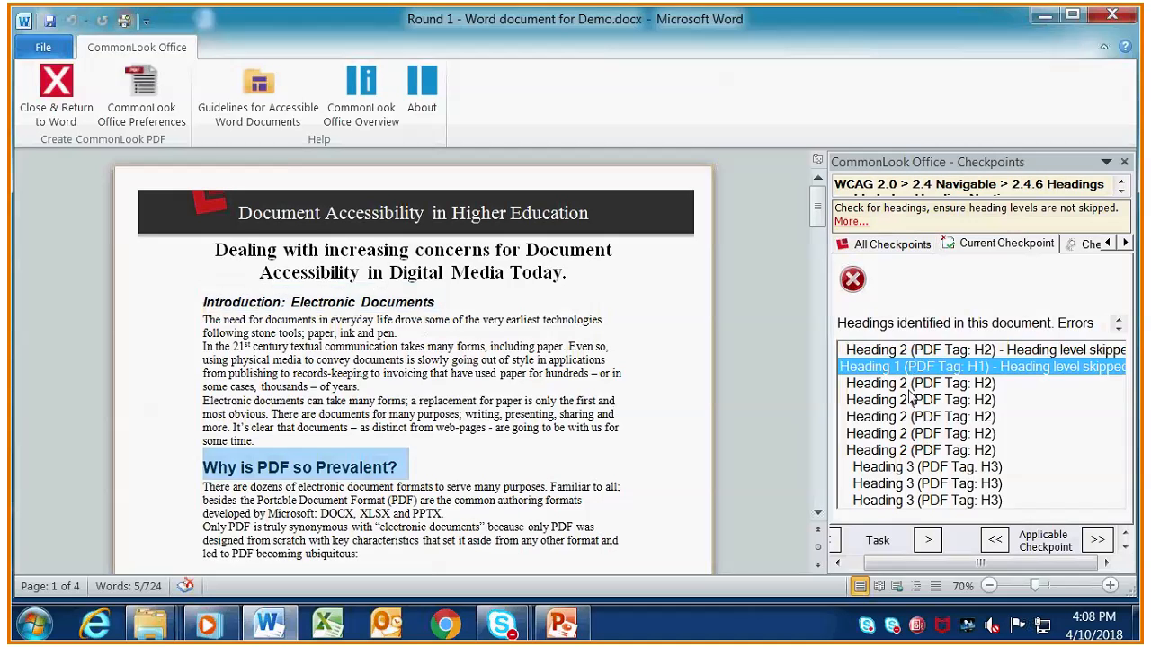
{"action": "left_click", "coordinate": [910, 385]}
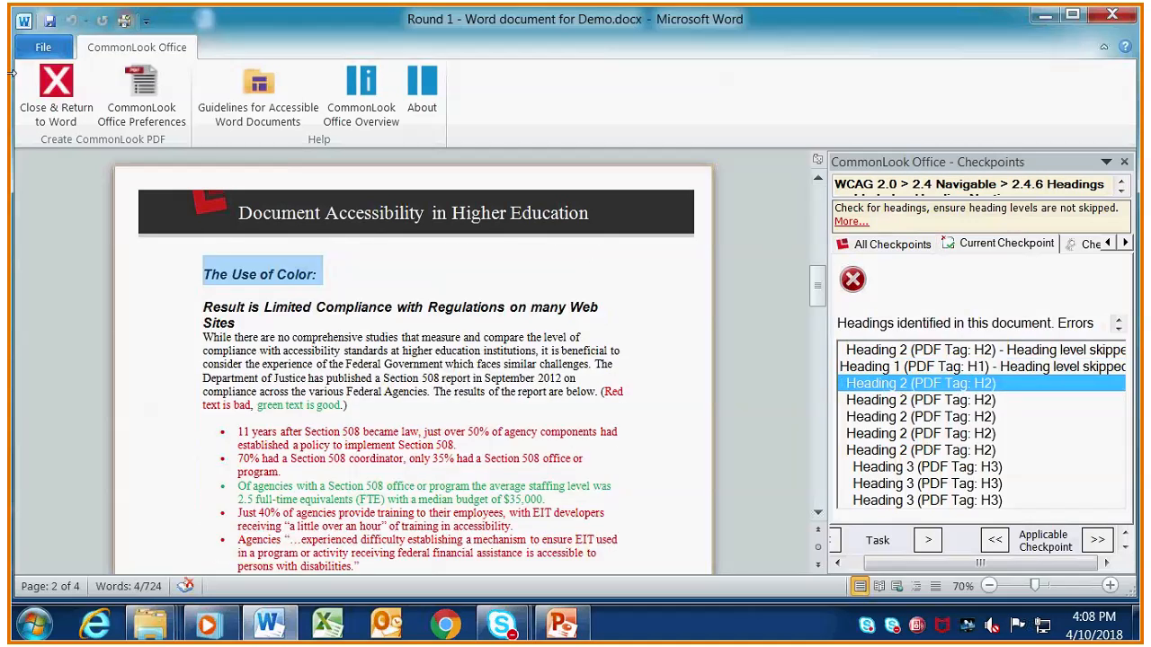
- Return to normal Word editing and apply the Heading 1 style to the title "Dealing with increasing concerns for Document Accessibility in Digital Media Today."
{"action": "left_click", "coordinate": [60, 81]}
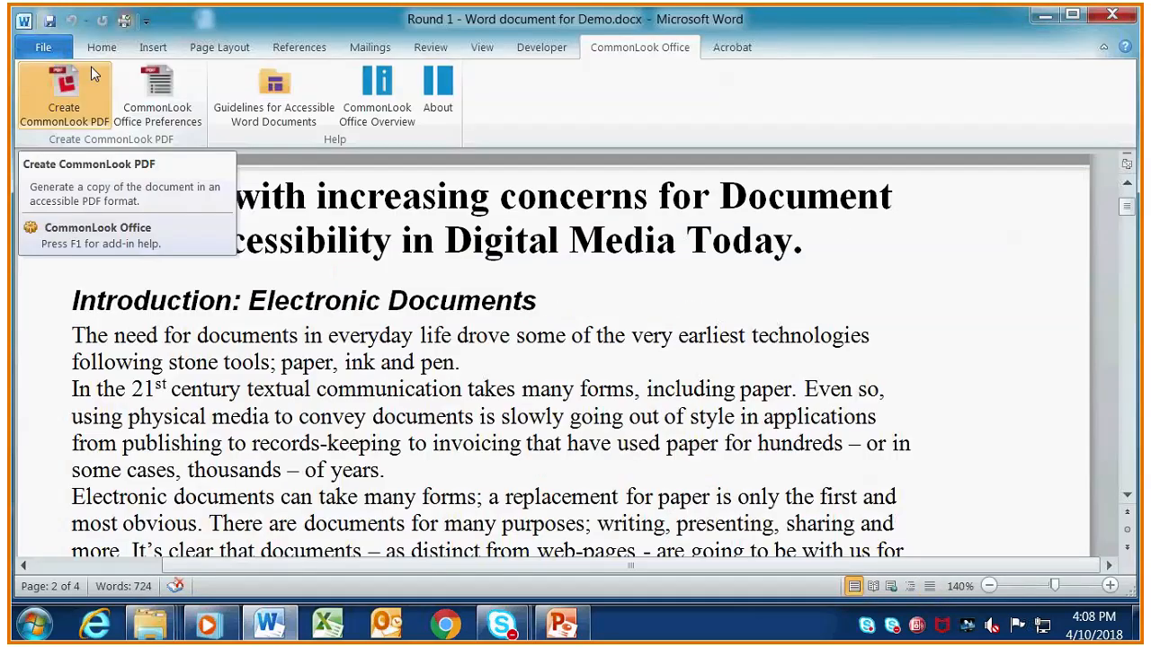
{"action": "left_click", "coordinate": [101, 48]}
{"action": "scroll", "coordinate": [230, 291], "scroll_direction": "up", "scroll_amount": 2}
{"action": "left_click", "coordinate": [233, 345]}
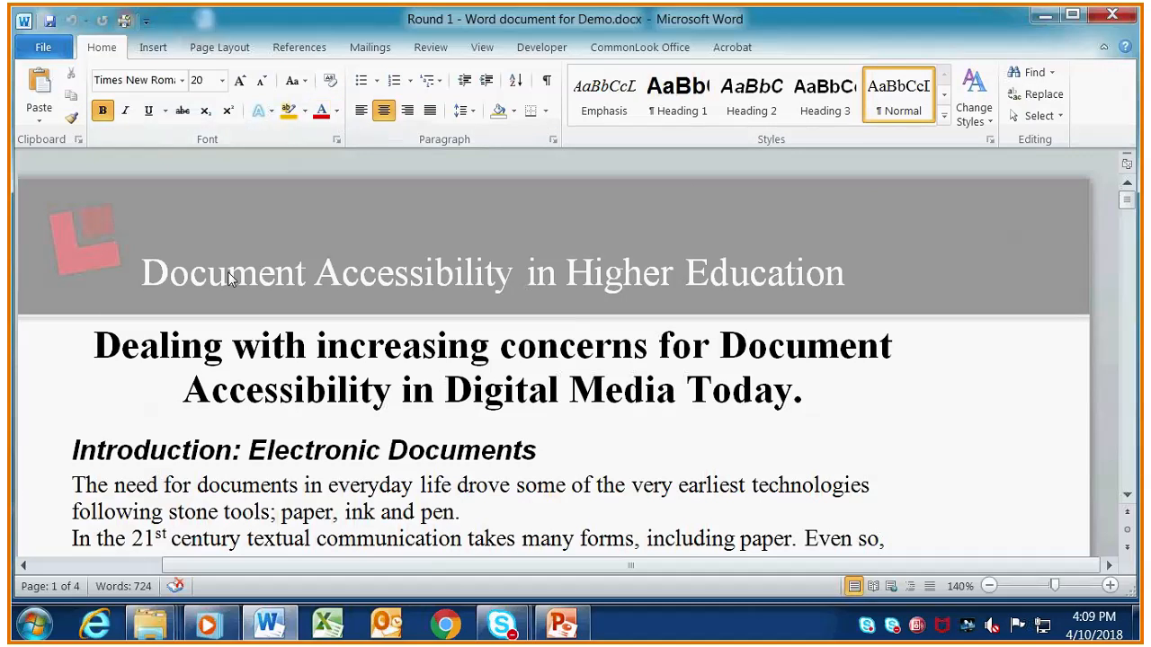
{"action": "left_click_drag", "start_coordinate": [234, 345], "coordinate": [813, 399]}
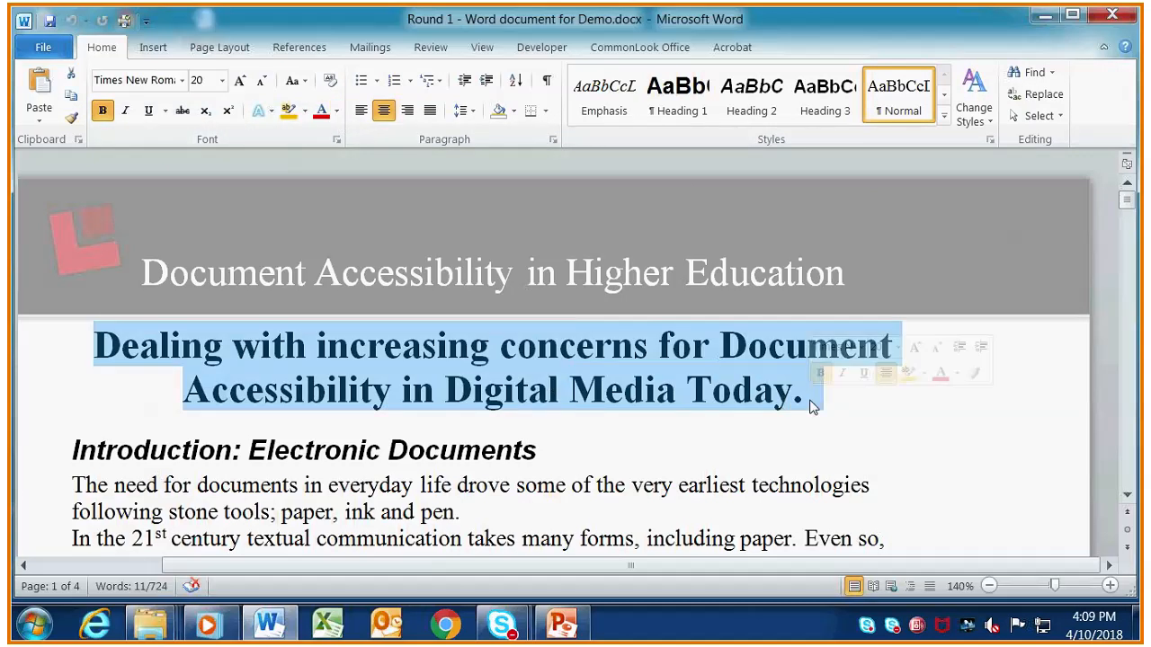
{"action": "left_click", "coordinate": [668, 99]}
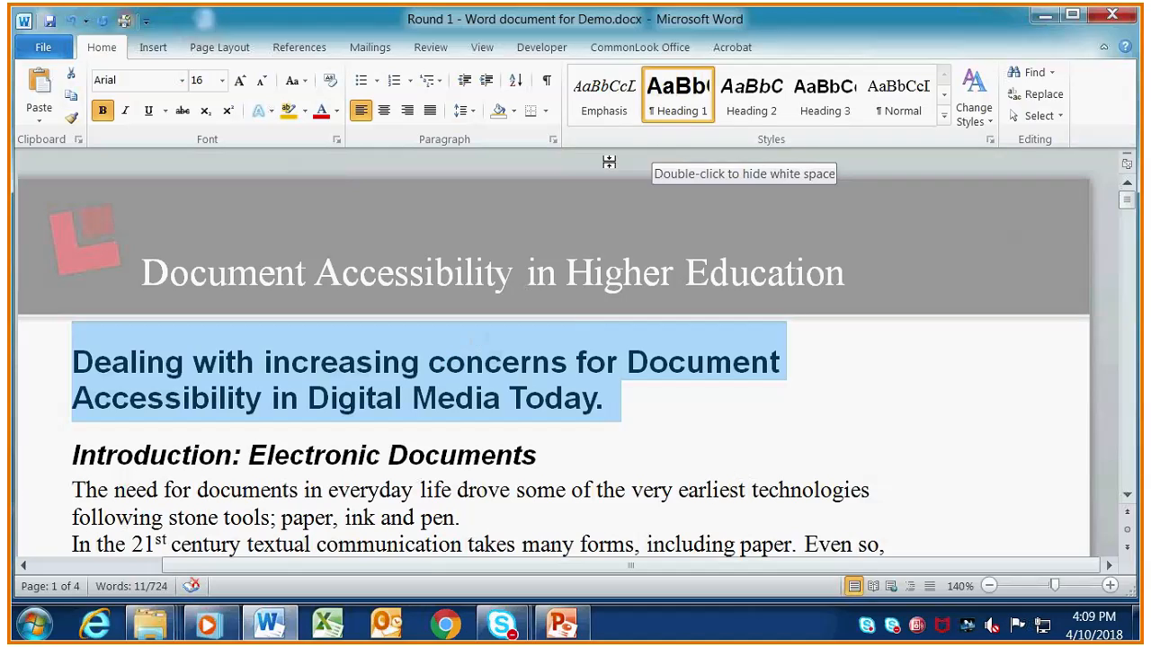
- Format the document title in Times New Roman, size 20, and center it
{"action": "left_click", "coordinate": [182, 81]}
{"action": "left_click", "coordinate": [189, 192]}
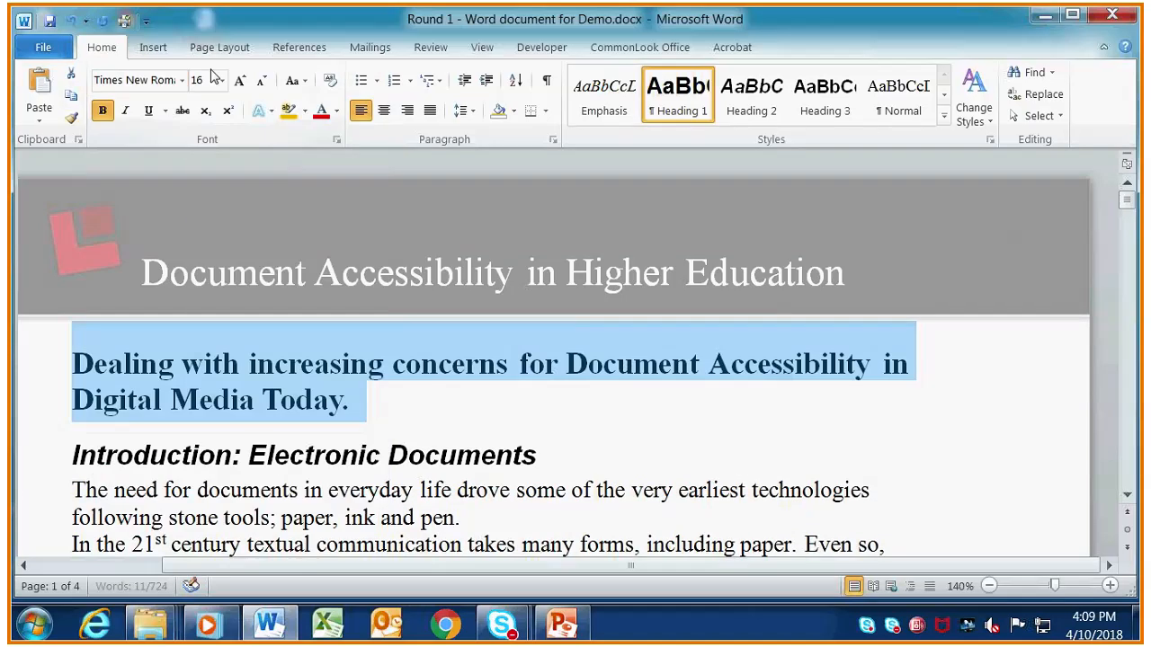
{"action": "left_click", "coordinate": [221, 80]}
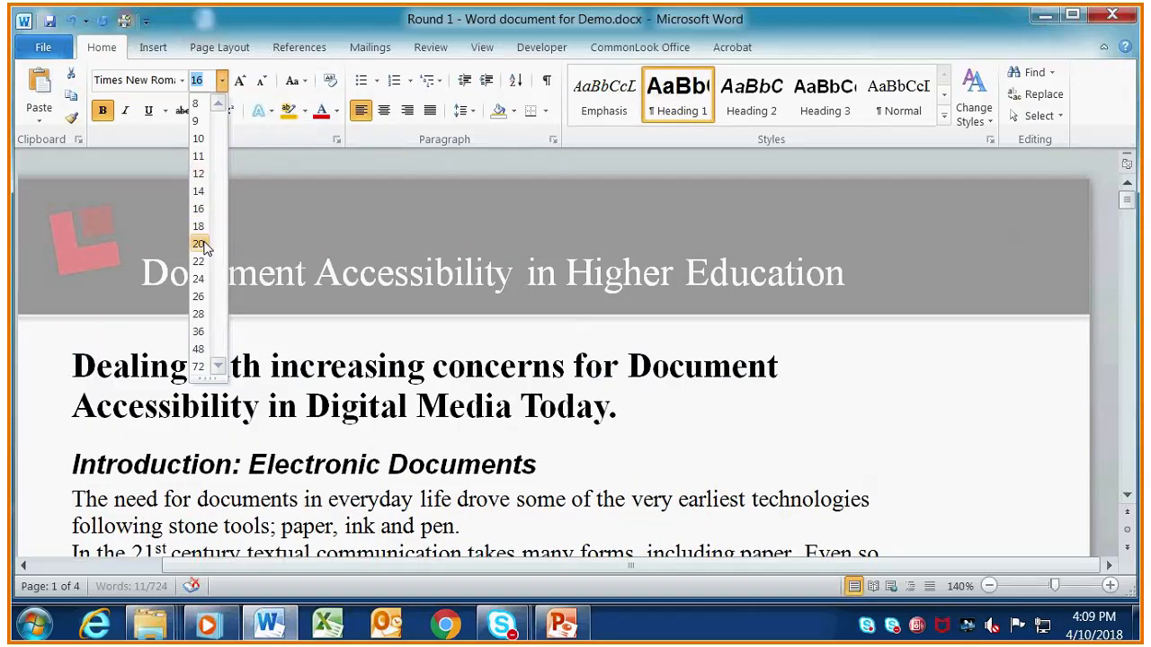
{"action": "left_click", "coordinate": [199, 243]}
{"action": "left_click", "coordinate": [383, 111]}
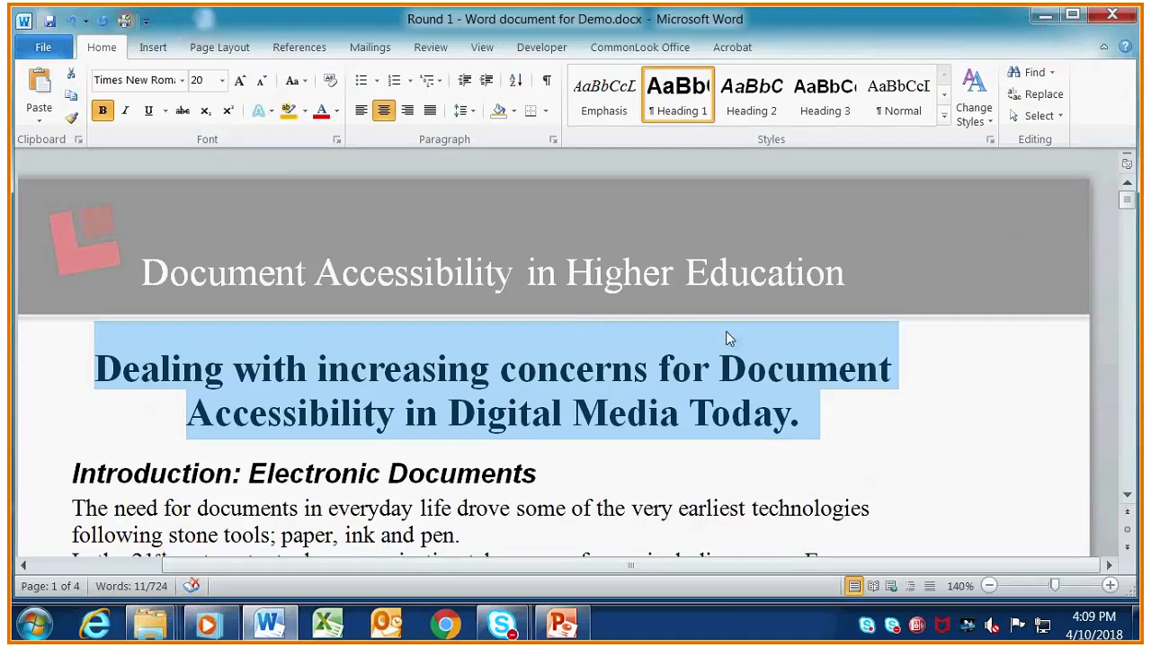
- Check the style of the Introduction heading and apply Heading 2 to "Why is PDF so Prevalent?"
{"action": "scroll", "coordinate": [729, 338], "scroll_direction": "down", "scroll_amount": 2}
{"action": "left_click", "coordinate": [329, 262]}
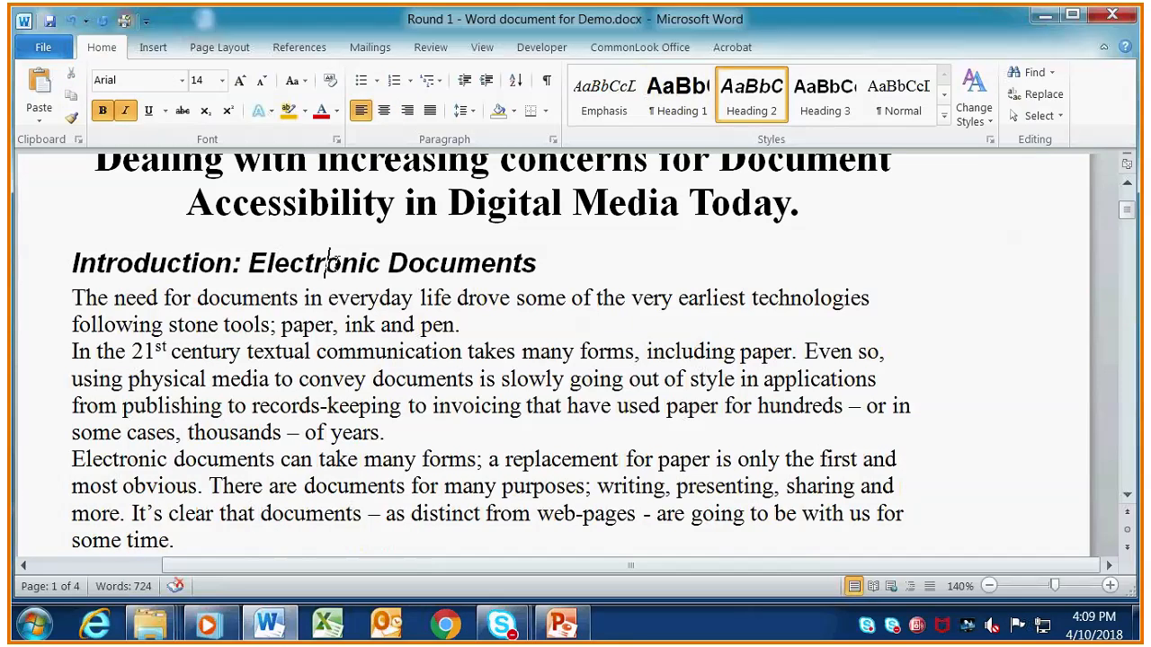
{"action": "scroll", "coordinate": [684, 216], "scroll_direction": "down", "scroll_amount": 2}
{"action": "left_click", "coordinate": [428, 384]}
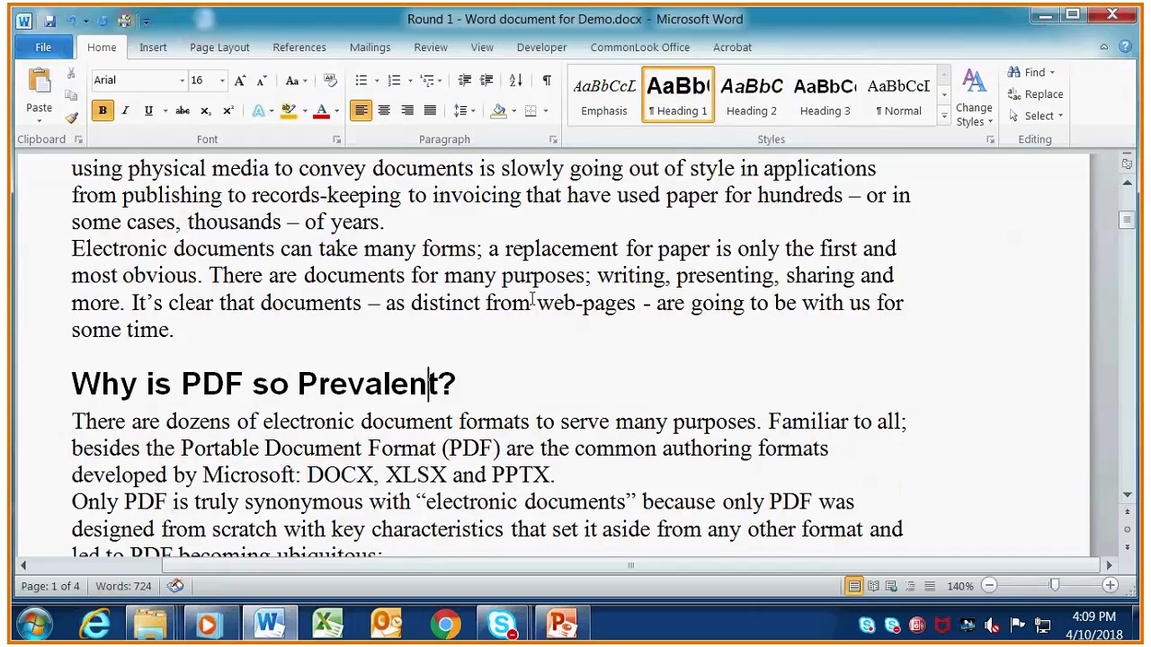
{"action": "left_click", "coordinate": [736, 99]}
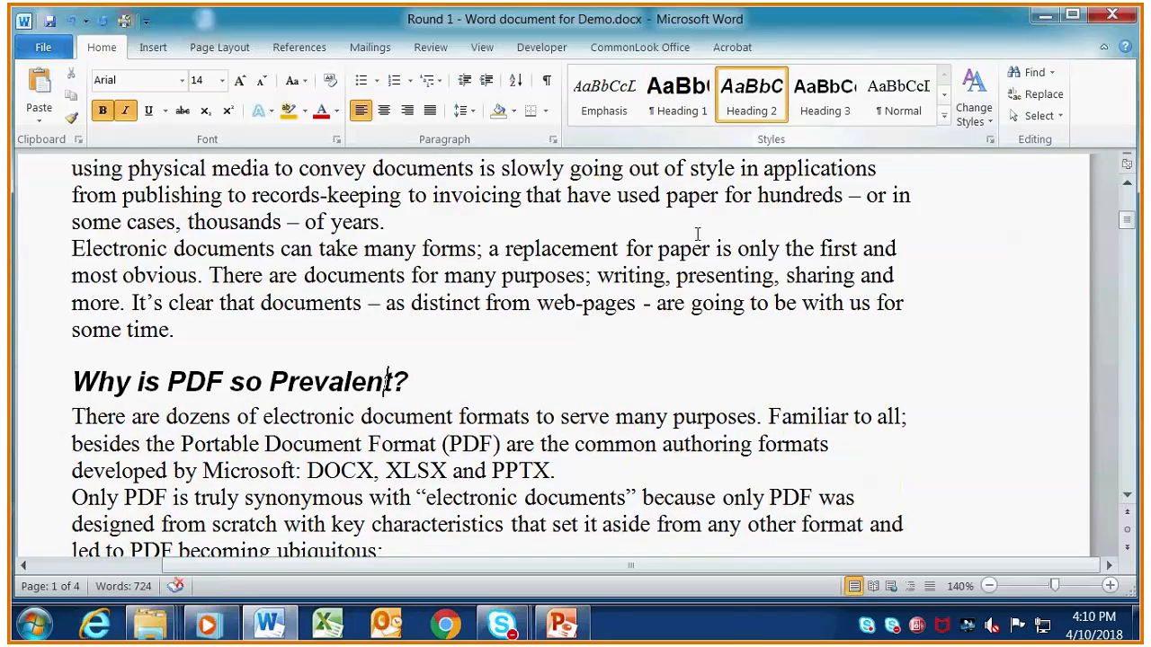
- Check the styles applied to the remaining headings, from "The Use of Color" through the "Complex table" heading on page 4
{"action": "scroll", "coordinate": [656, 310], "scroll_direction": "down", "scroll_amount": 2}
{"action": "scroll", "coordinate": [656, 311], "scroll_direction": "down", "scroll_amount": 5}
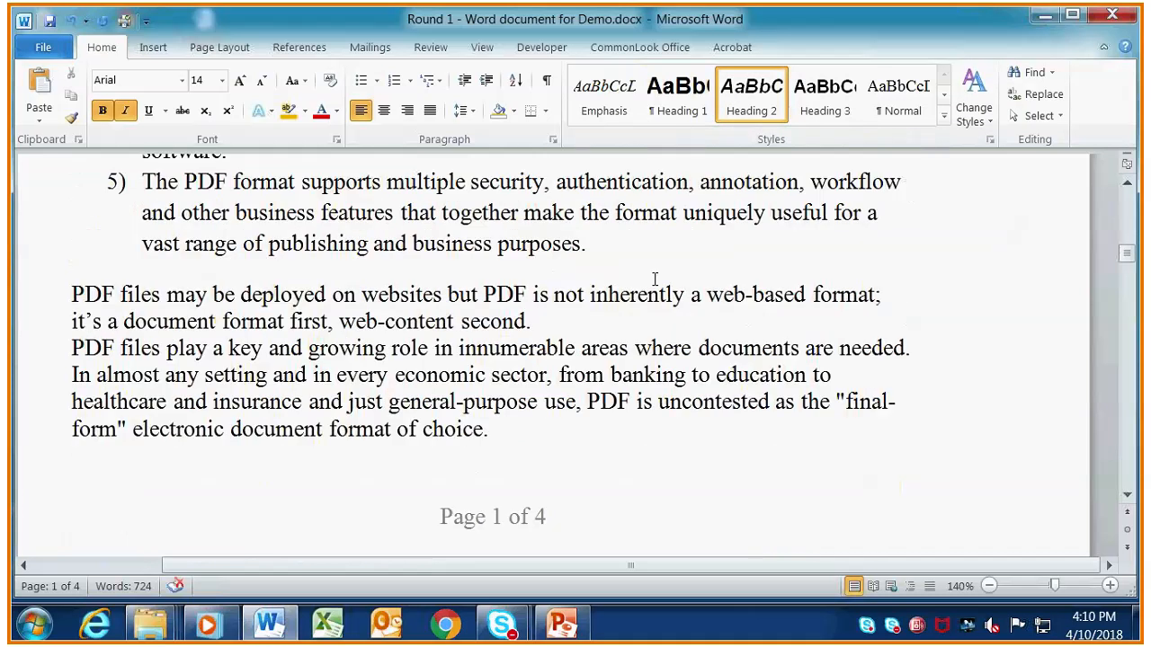
{"action": "scroll", "coordinate": [655, 280], "scroll_direction": "down", "scroll_amount": 5}
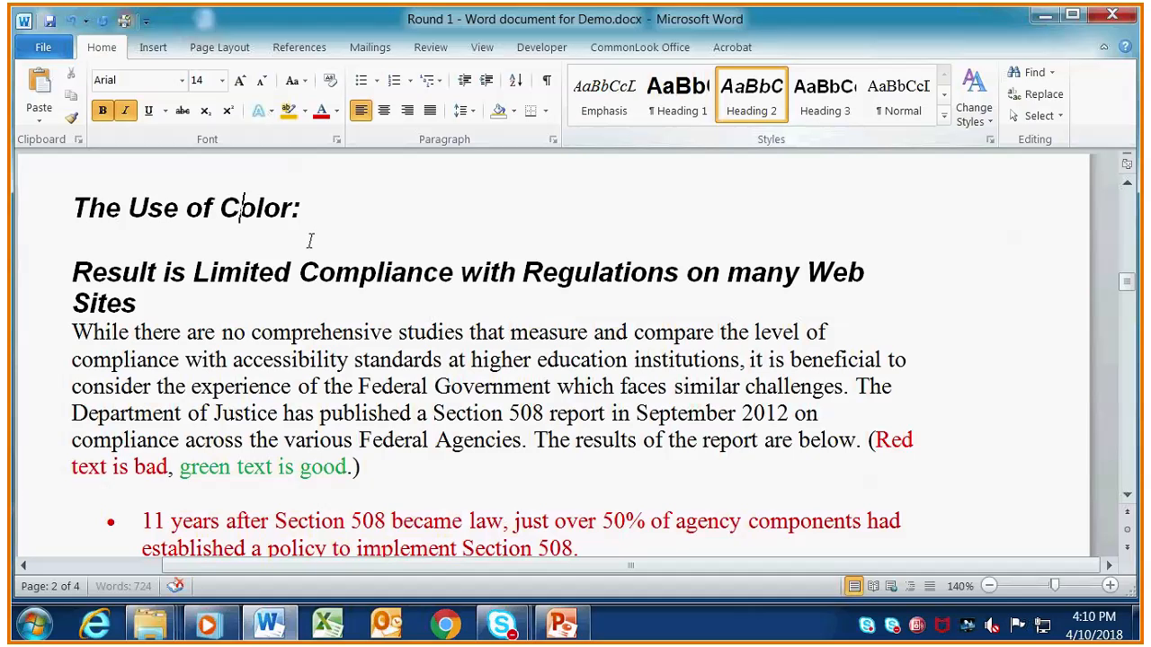
{"action": "scroll", "coordinate": [310, 241], "scroll_direction": "down", "scroll_amount": 8}
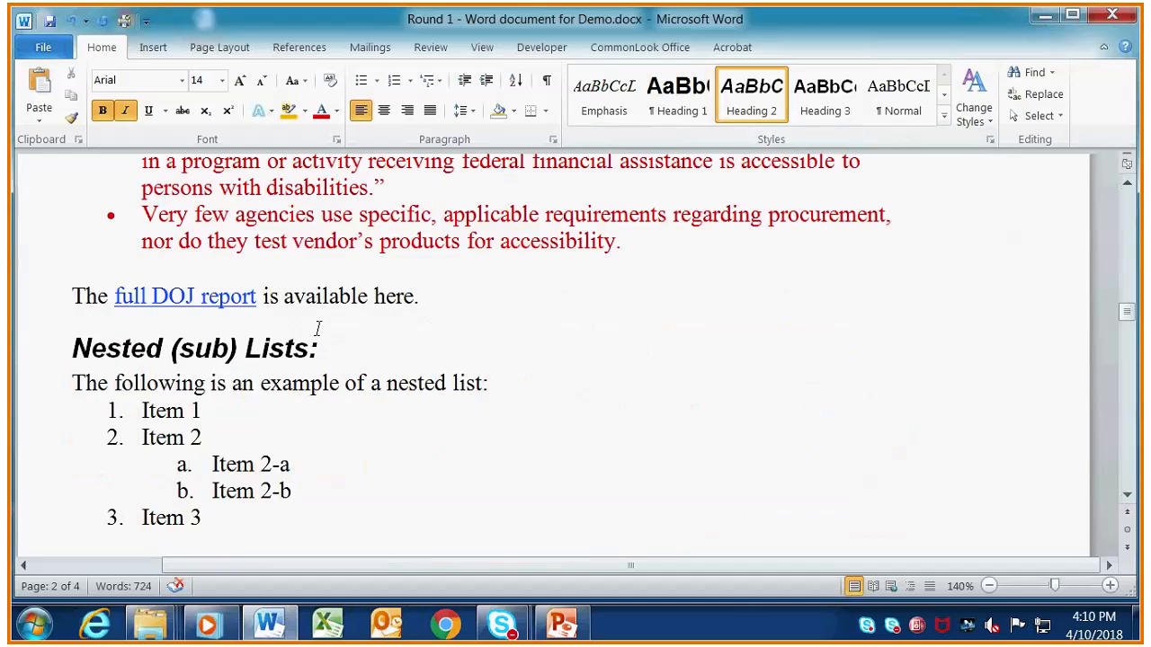
{"action": "scroll", "coordinate": [642, 275], "scroll_direction": "down", "scroll_amount": 6}
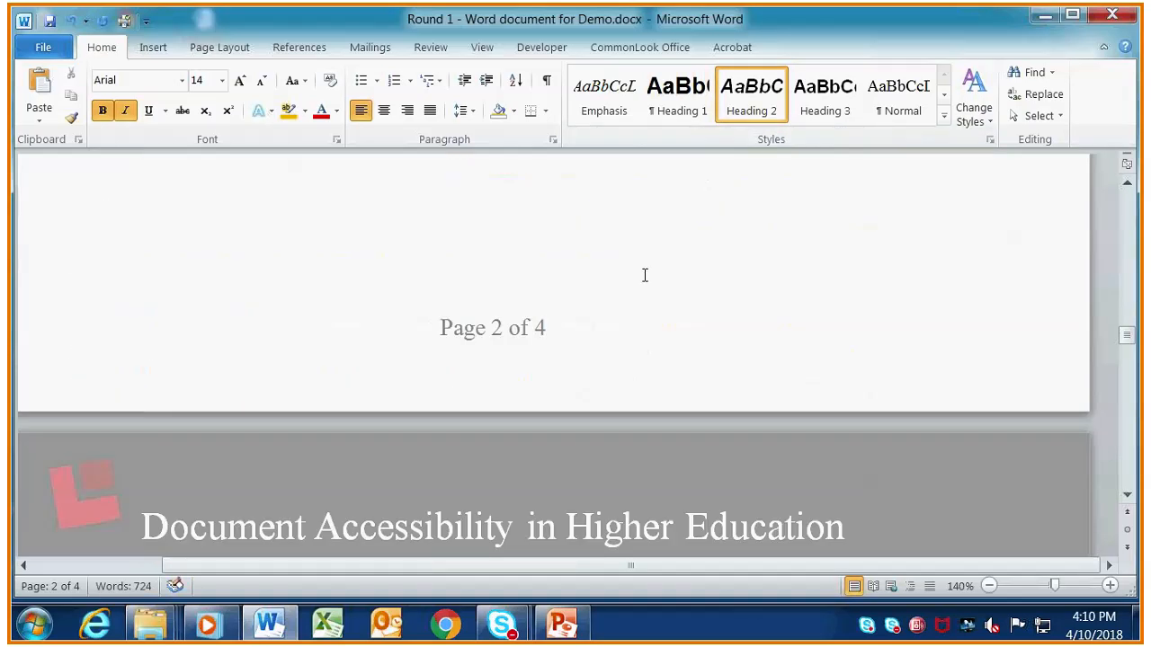
{"action": "scroll", "coordinate": [641, 270], "scroll_direction": "down", "scroll_amount": 4}
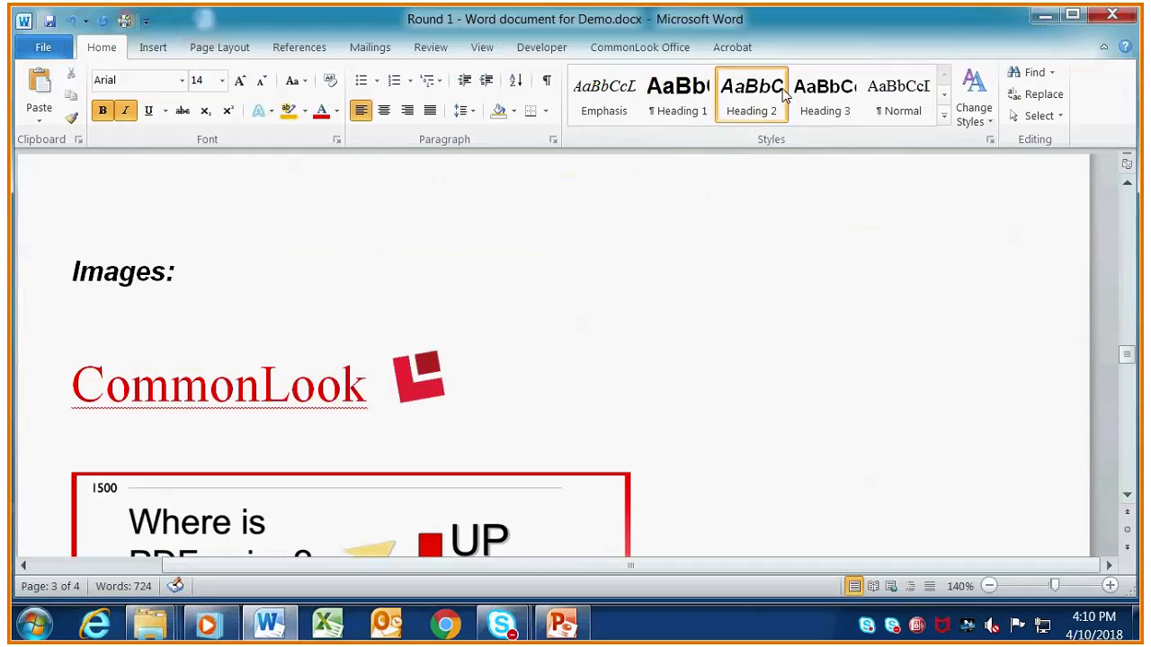
{"action": "scroll", "coordinate": [673, 226], "scroll_direction": "down", "scroll_amount": 8}
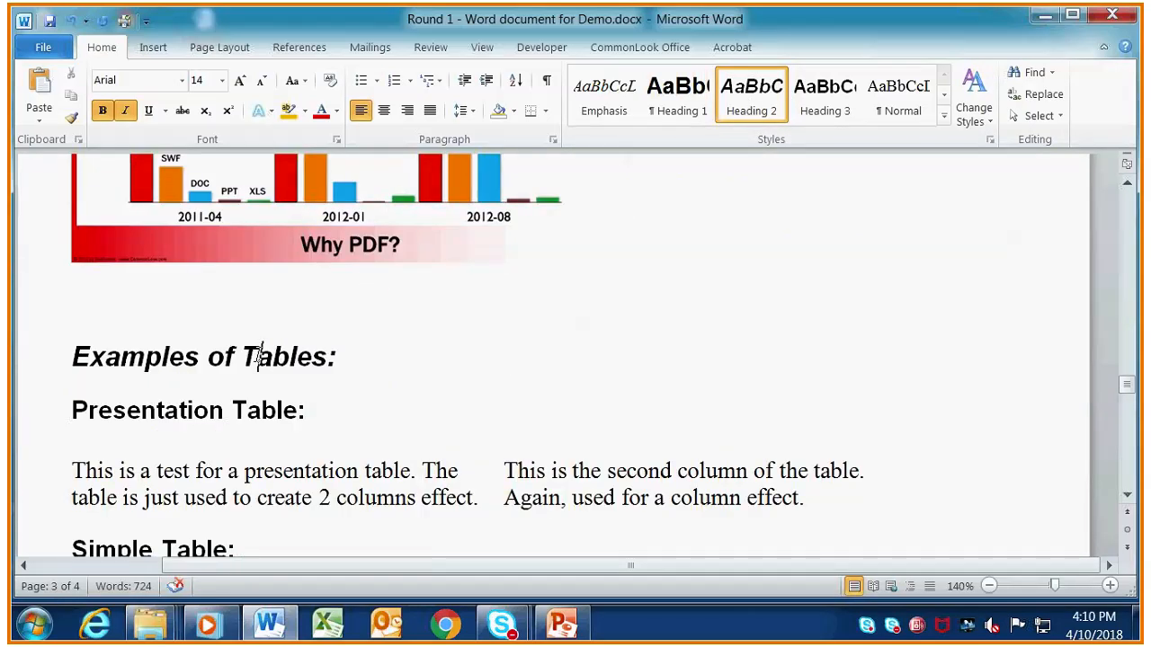
{"action": "scroll", "coordinate": [258, 357], "scroll_direction": "down", "scroll_amount": 2}
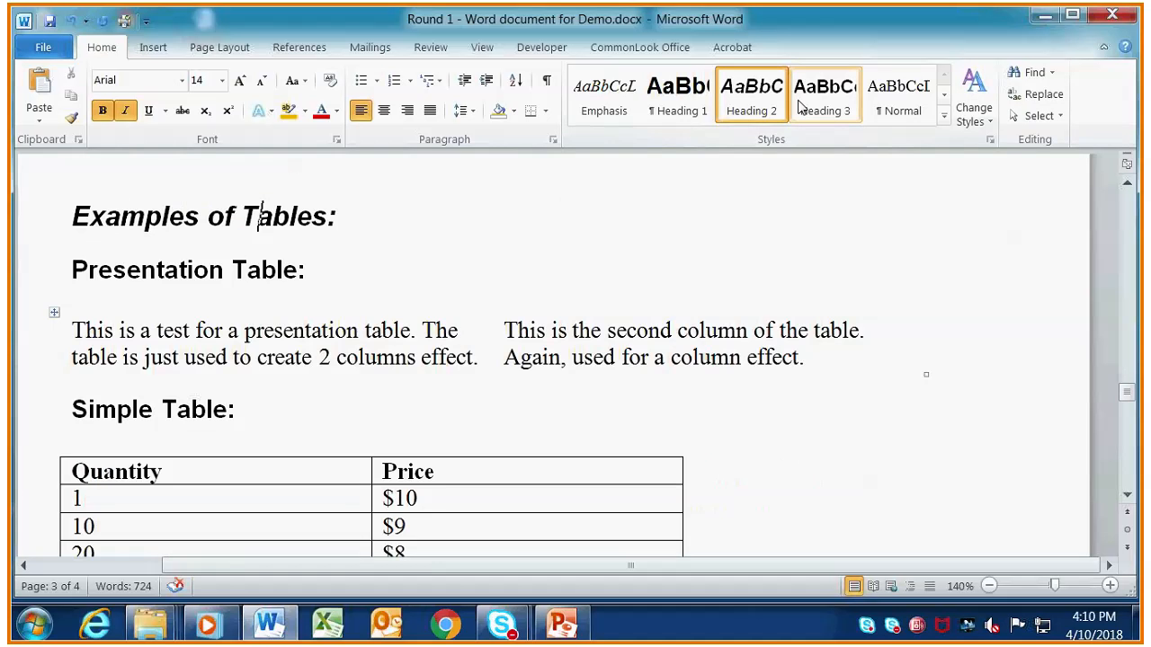
{"action": "left_click", "coordinate": [165, 284]}
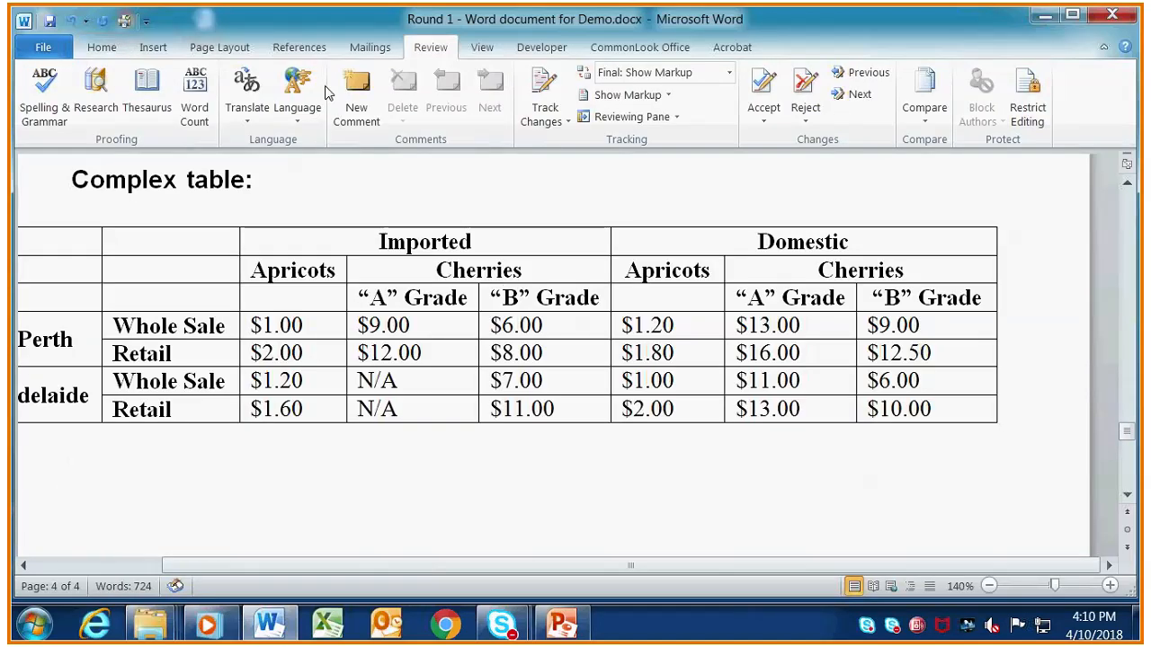
{"action": "scroll", "coordinate": [352, 112], "scroll_direction": "up", "scroll_amount": 5}
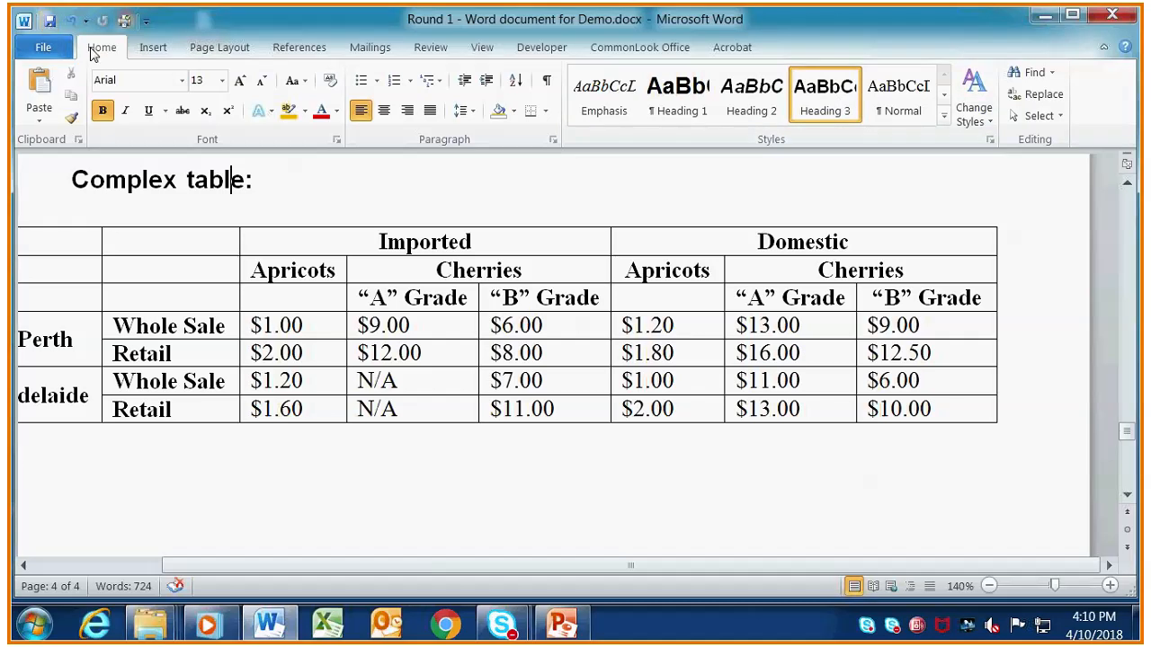
- Restart the CommonLook PDF check against WCAG 2.0 and go through the image alternative text and list checkpoints
{"action": "left_click", "coordinate": [643, 54]}
{"action": "left_click", "coordinate": [64, 85]}
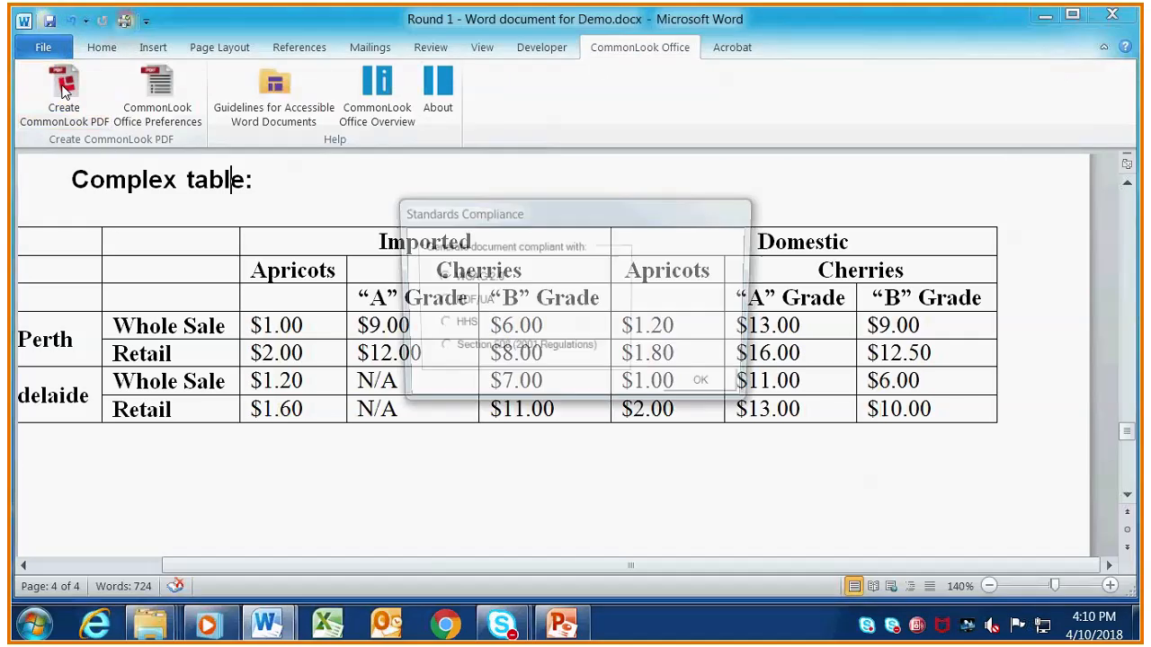
{"action": "left_click", "coordinate": [691, 388]}
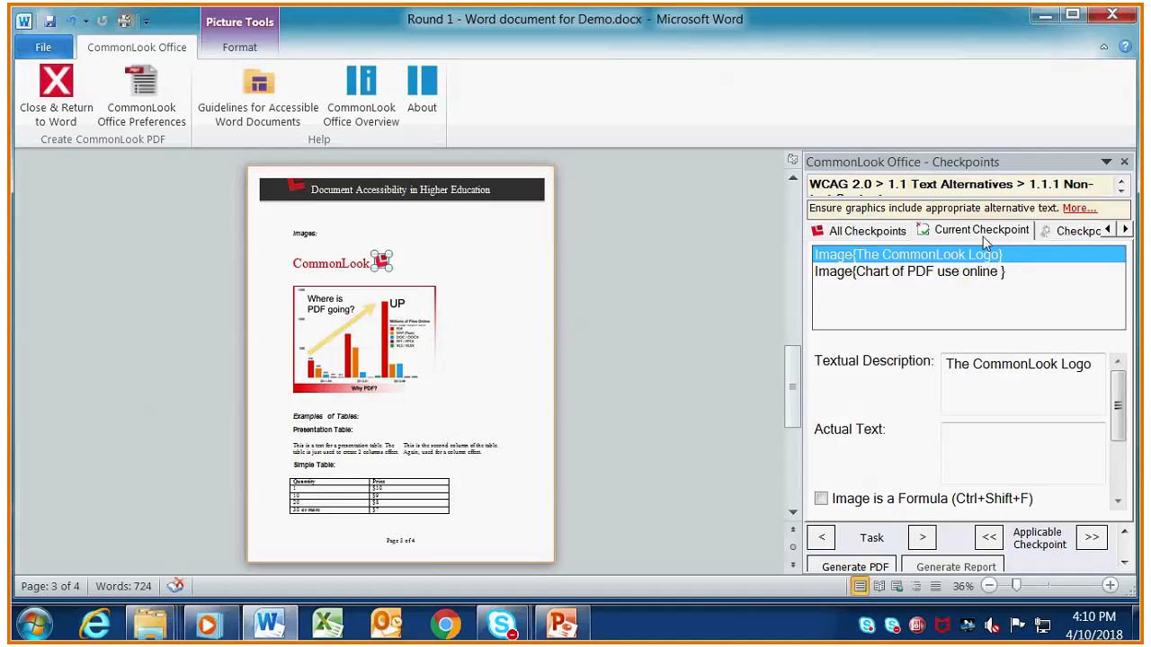
{"action": "left_click", "coordinate": [1093, 540]}
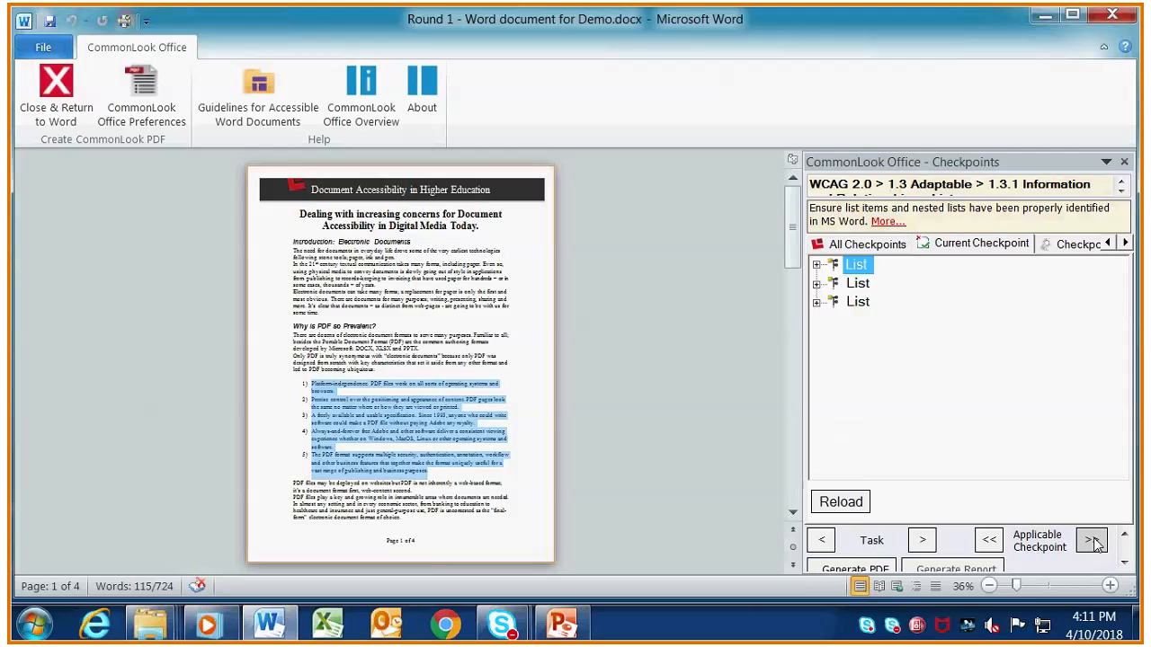
{"action": "left_click", "coordinate": [1091, 541]}
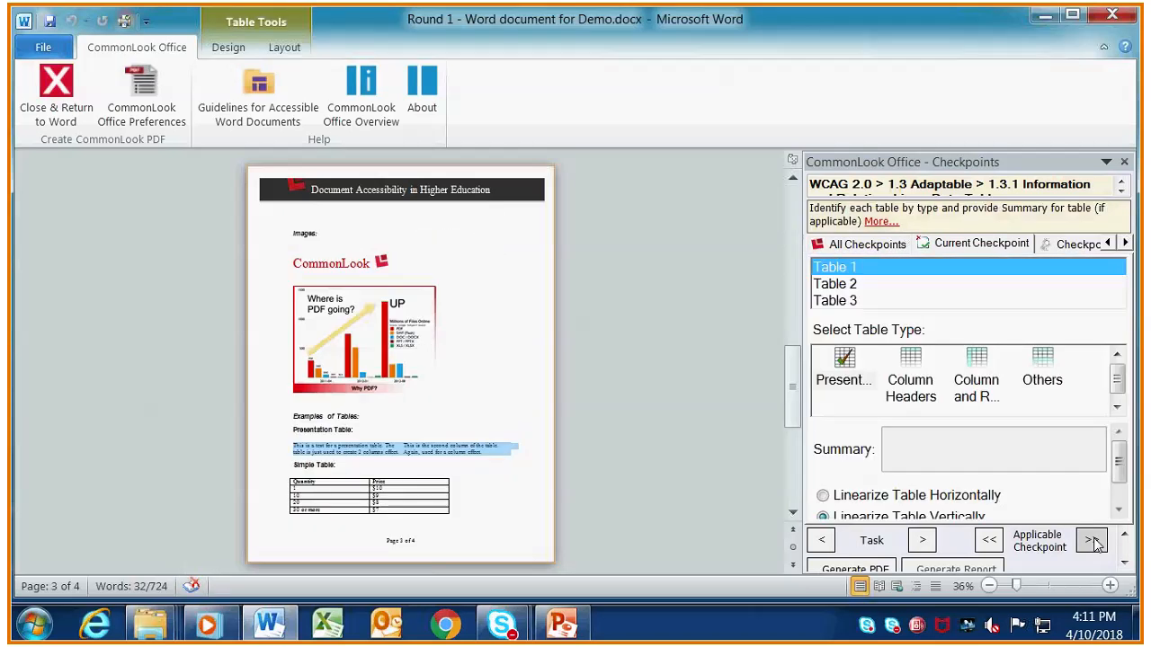
- Review the types of the three tables and give Table 3 column and row headers, with 3 header rows and 2 header columns
{"action": "left_click", "coordinate": [921, 542]}
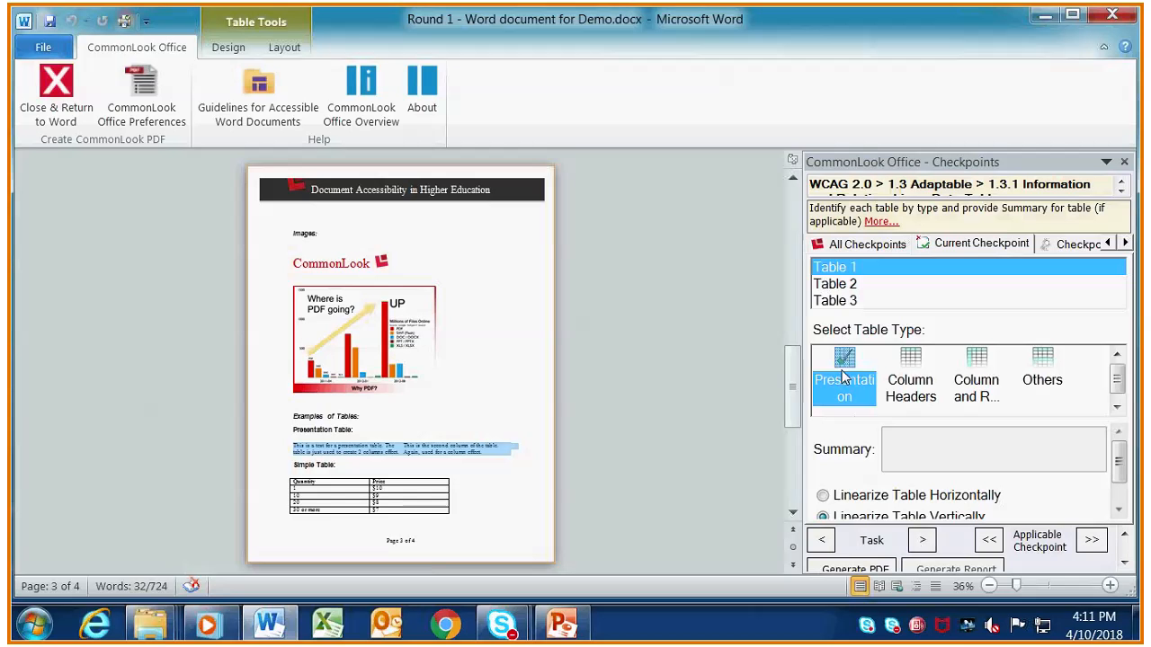
{"action": "left_click", "coordinate": [923, 542]}
{"action": "left_click", "coordinate": [923, 541]}
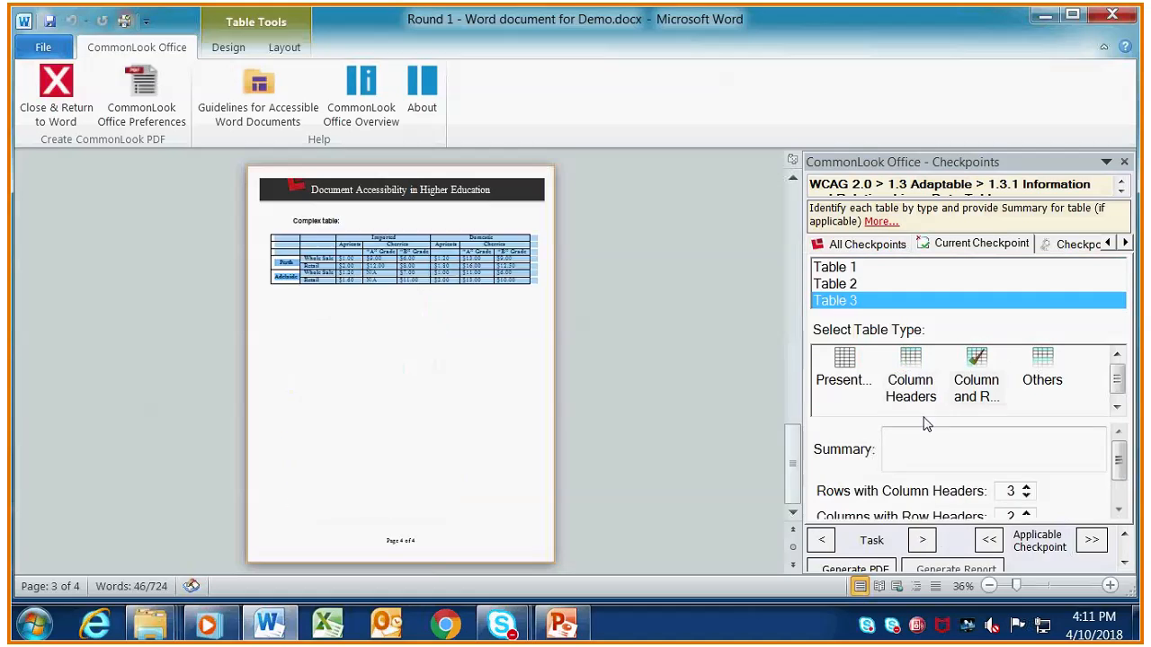
{"action": "left_click", "coordinate": [977, 360]}
{"action": "left_click", "coordinate": [1026, 487]}
{"action": "left_click", "coordinate": [1026, 488]}
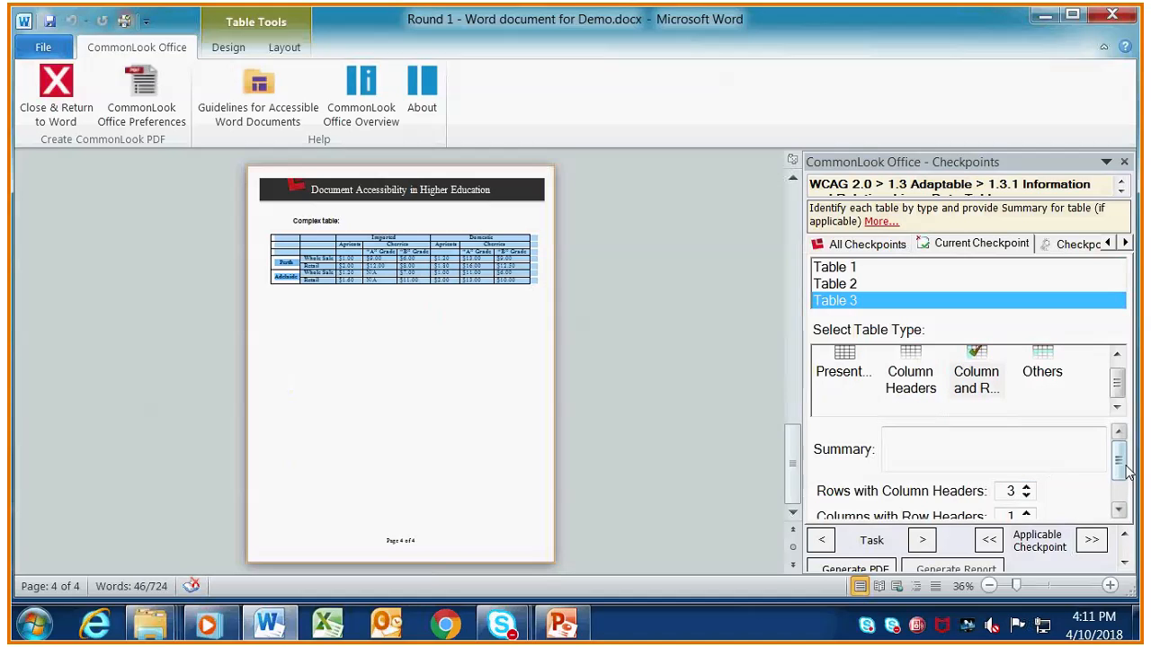
{"action": "scroll", "coordinate": [1129, 474], "scroll_direction": "down", "scroll_amount": 1}
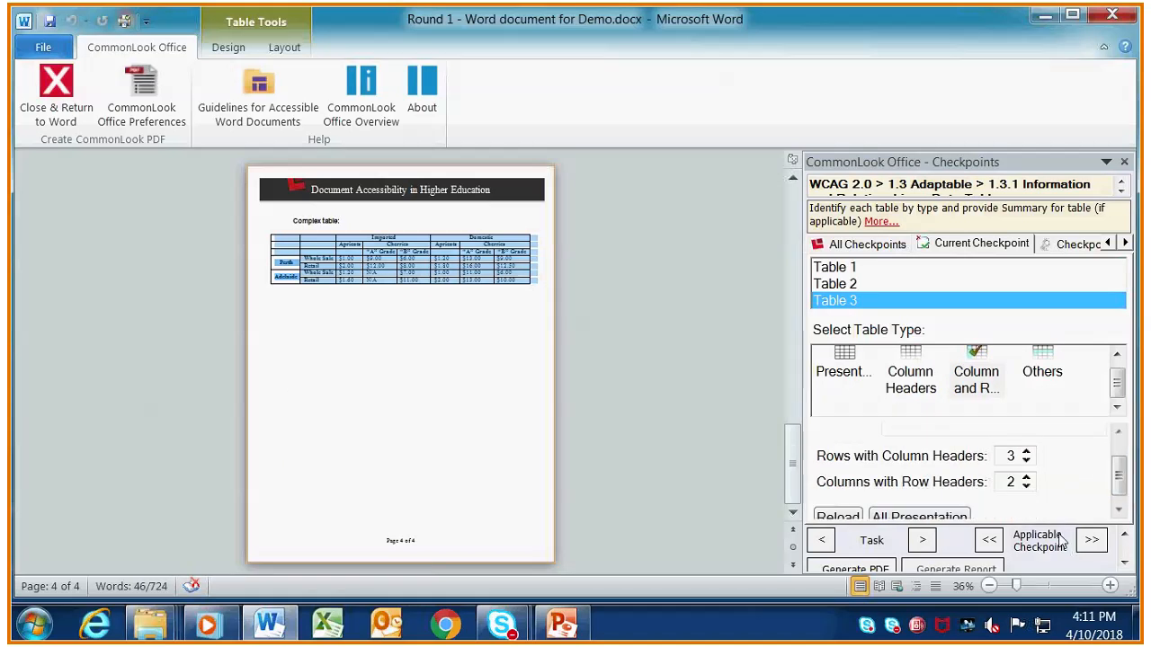
- Go through the remaining applicable checkpoints, including use of color, link alternative text and link display text
{"action": "left_click", "coordinate": [1091, 542]}
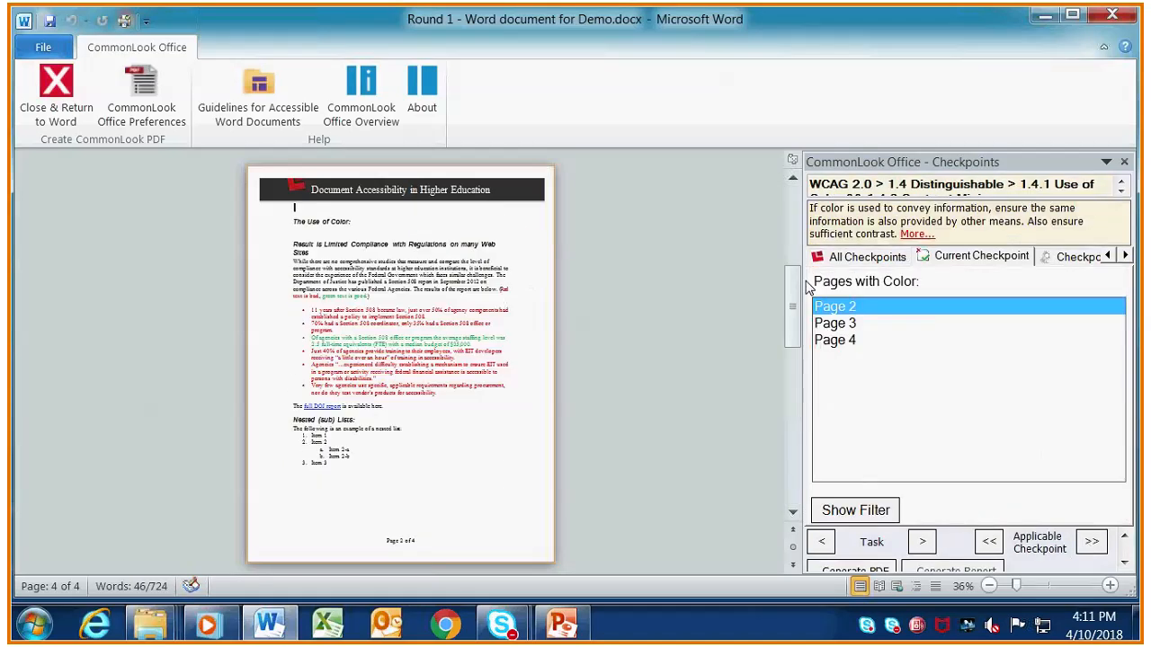
{"action": "left_click", "coordinate": [1093, 540]}
{"action": "left_click", "coordinate": [1092, 540]}
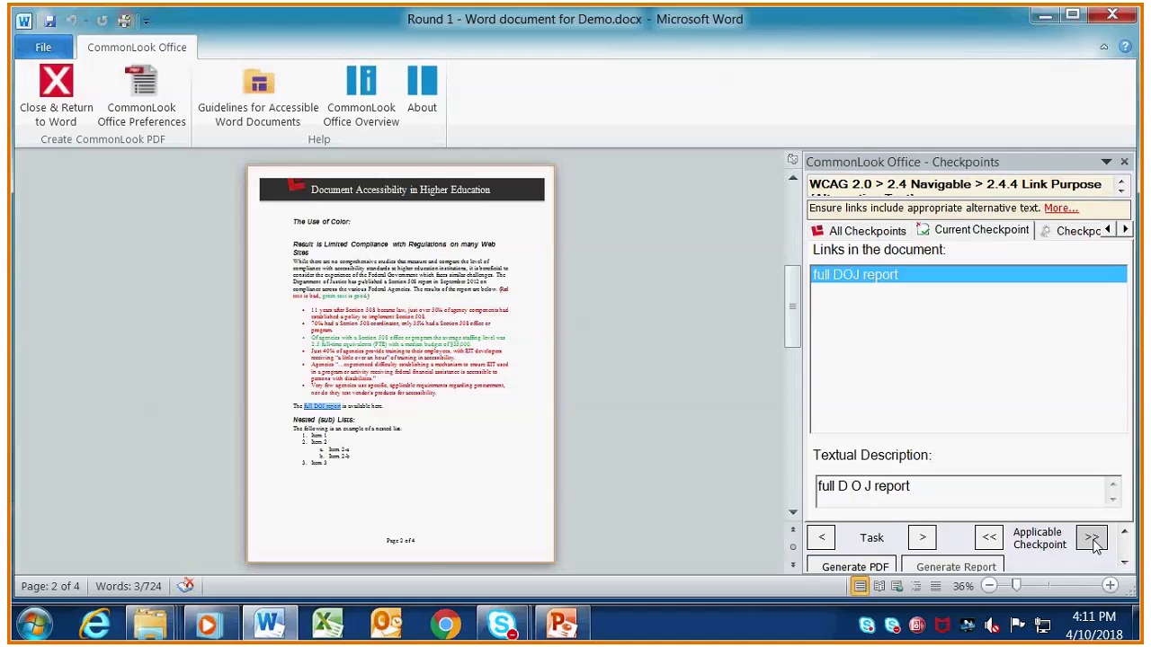
{"action": "left_click", "coordinate": [1092, 540]}
{"action": "left_click", "coordinate": [988, 538]}
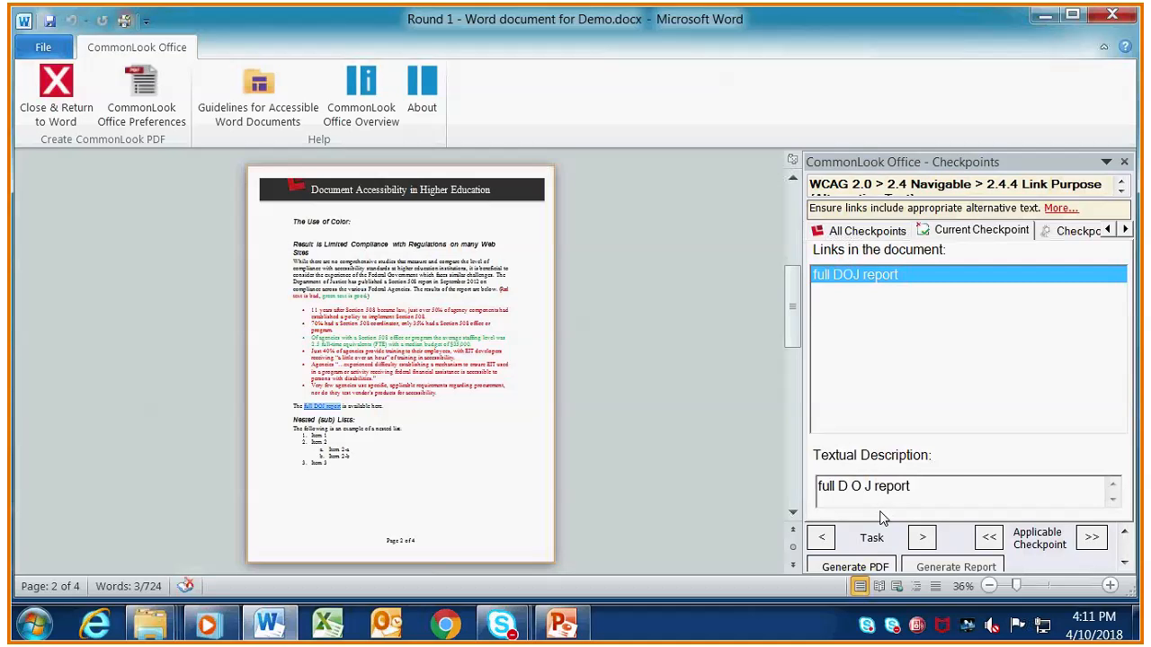
{"action": "left_click", "coordinate": [1091, 540]}
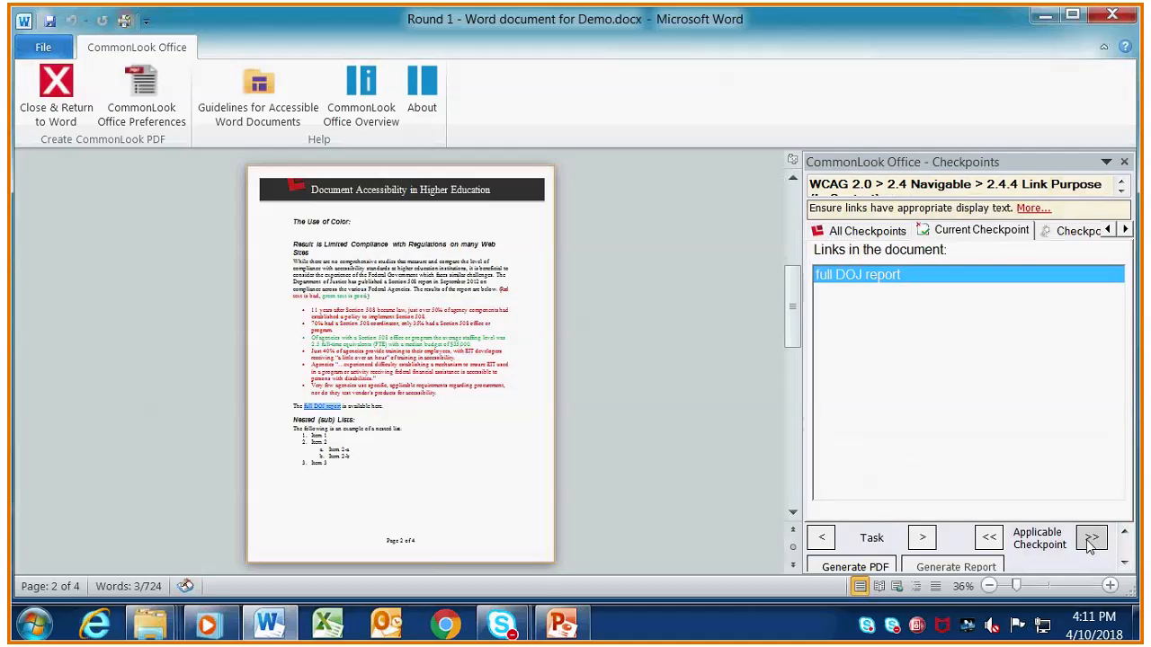
{"action": "left_click", "coordinate": [1091, 540]}
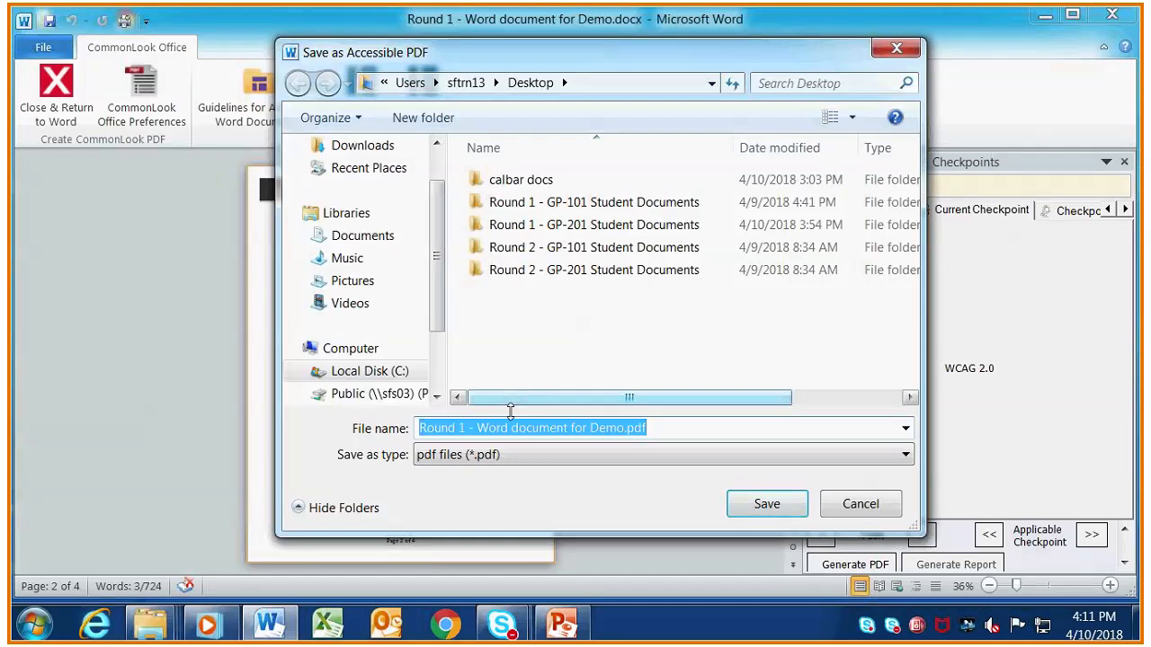
- Generate the accessible PDF on the Desktop as "Round 1 - Word document for Demo.pdf" and open it in Acrobat
{"action": "scroll", "coordinate": [428, 349], "scroll_direction": "up", "scroll_amount": 2}
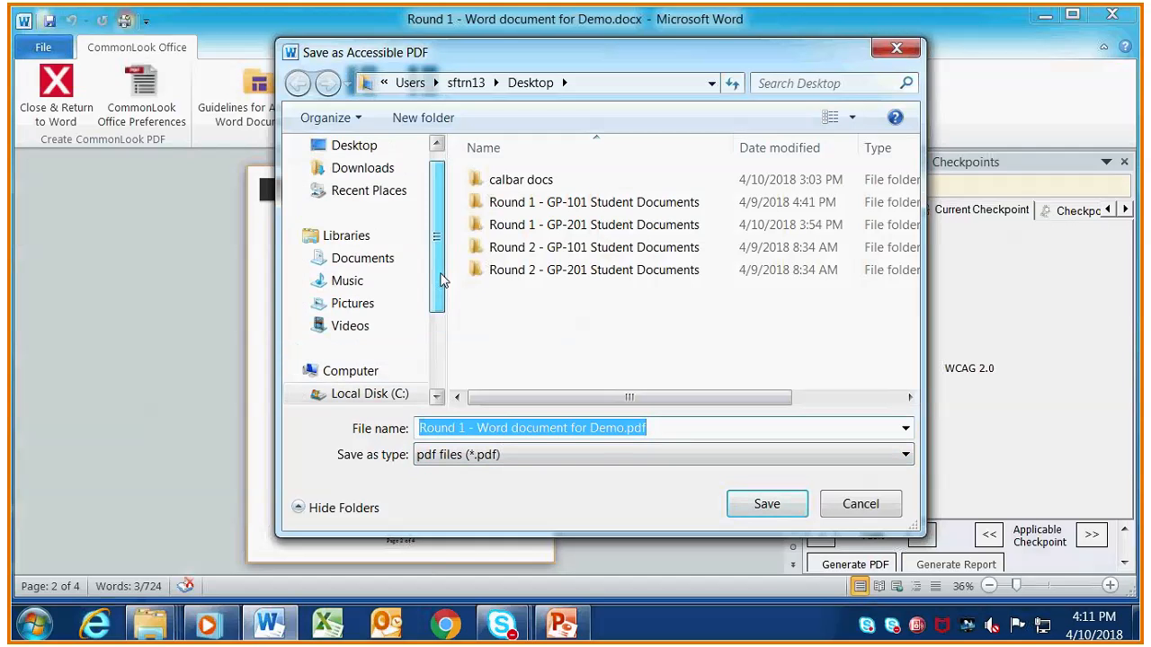
{"action": "left_click", "coordinate": [359, 176]}
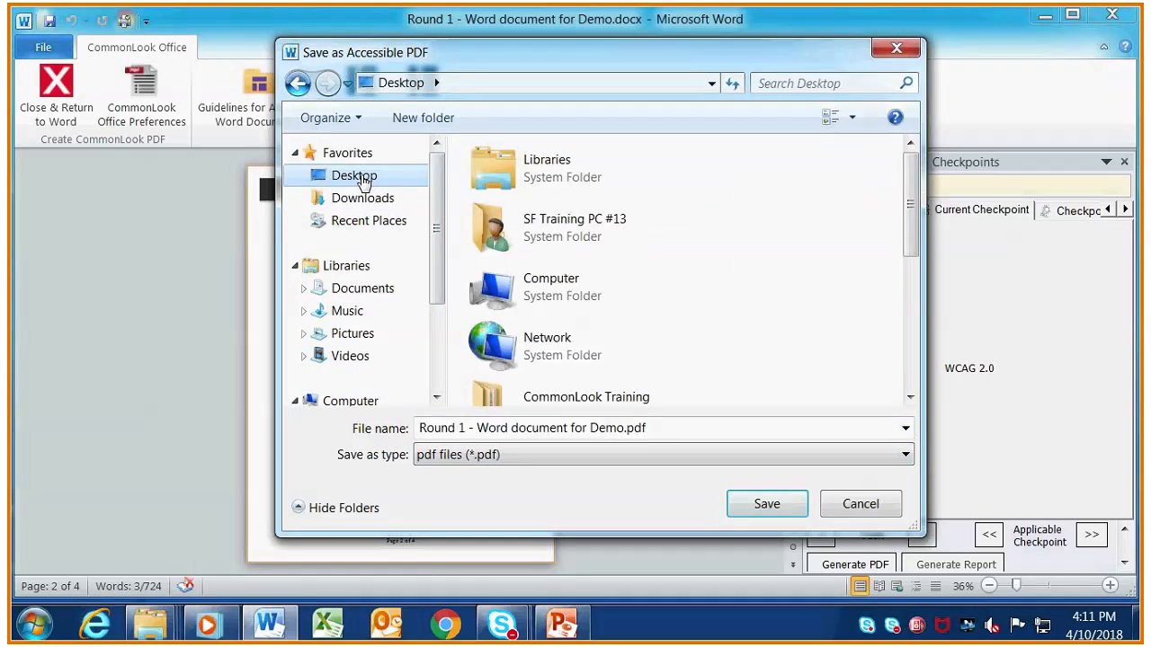
{"action": "left_click", "coordinate": [767, 504]}
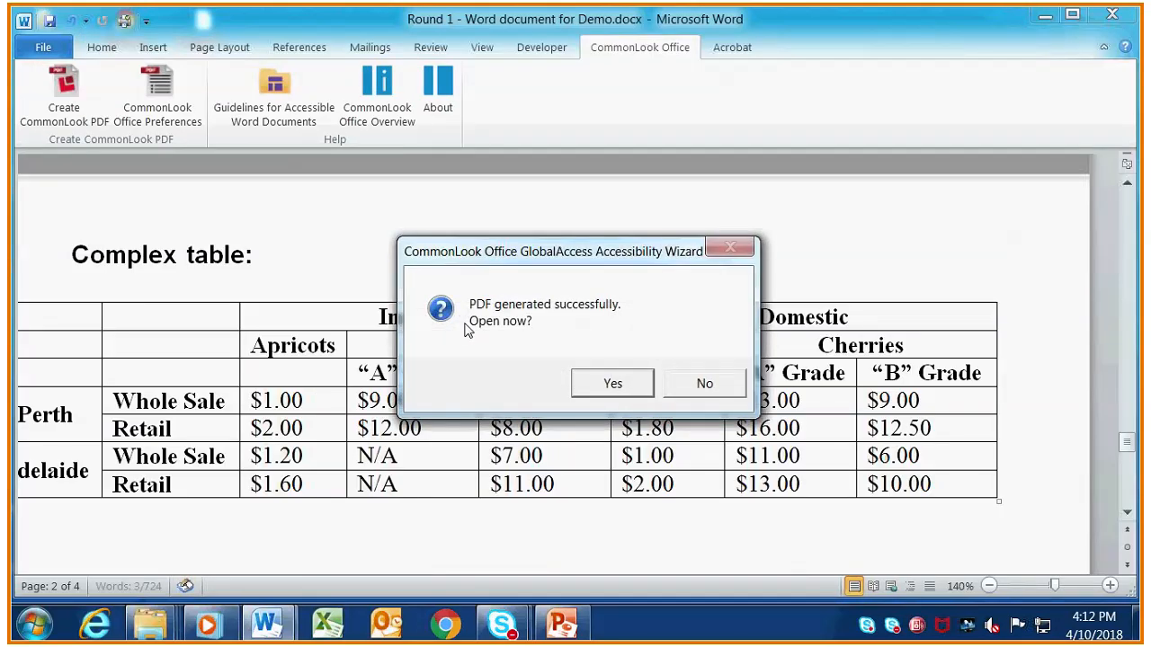
{"action": "left_click", "coordinate": [613, 384]}
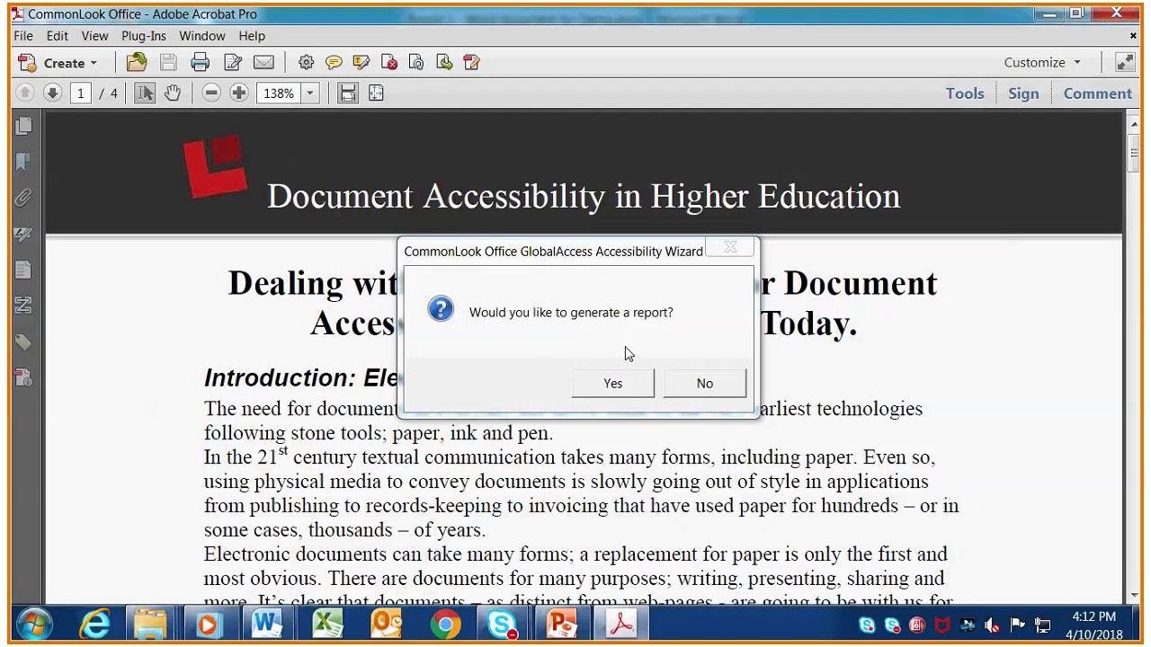
- Generate the accessibility report and save it as an HTML file named "Round 1 - Word"
{"action": "left_click", "coordinate": [614, 385]}
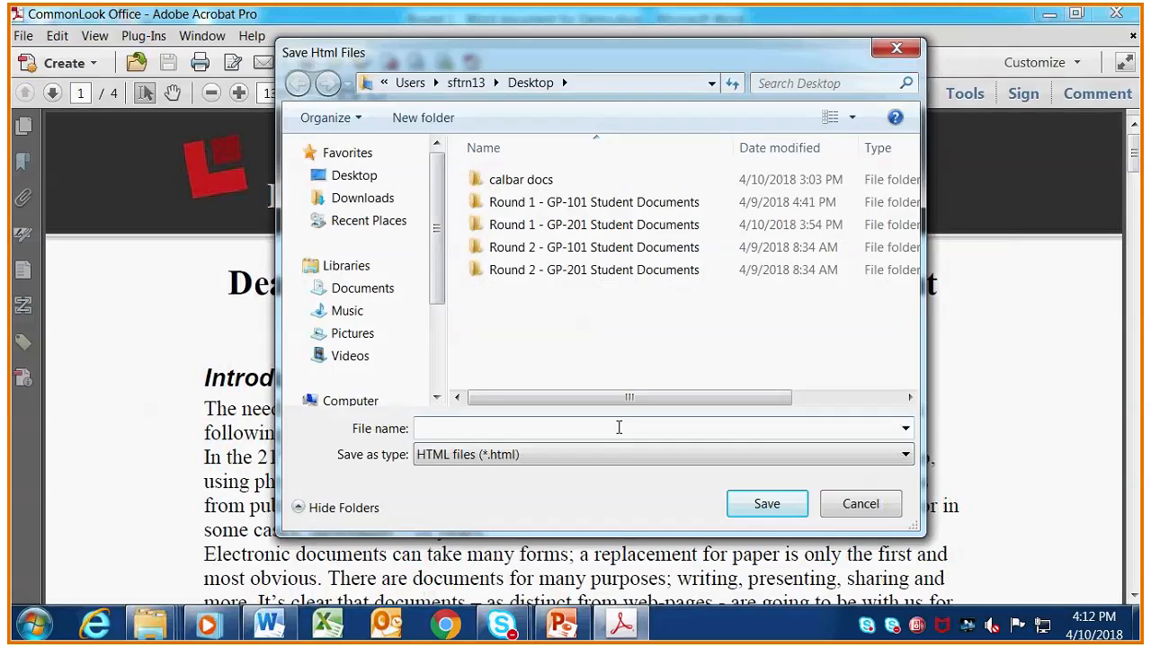
{"action": "type", "text": "Round 1 - Word"}
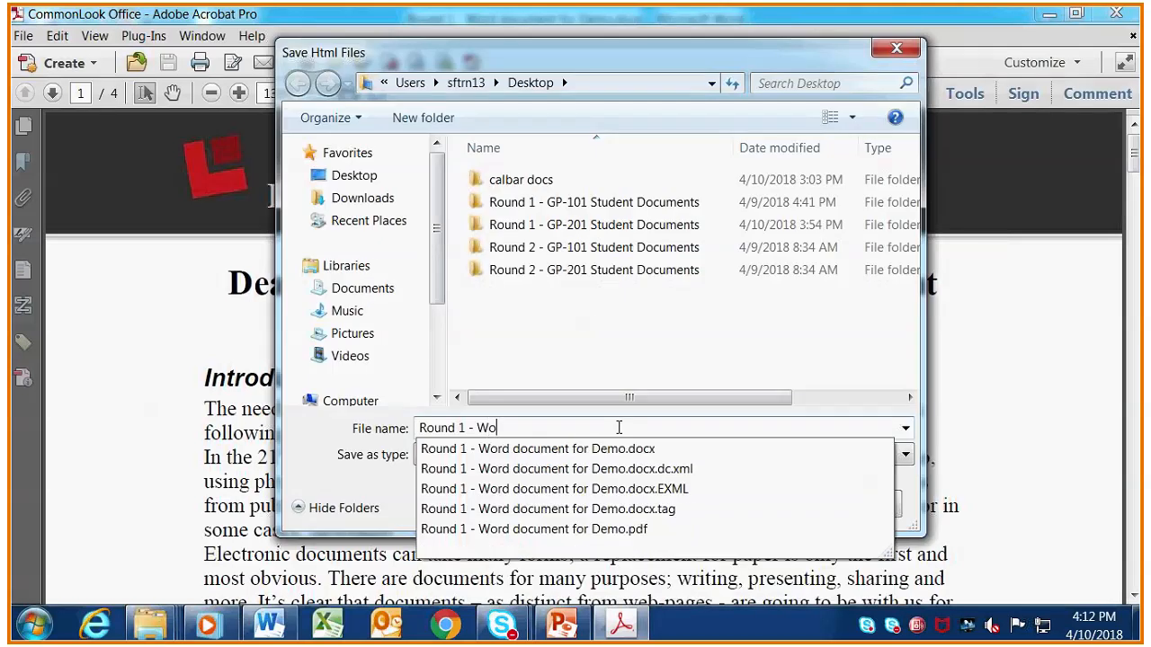
{"action": "key", "text": "Return"}
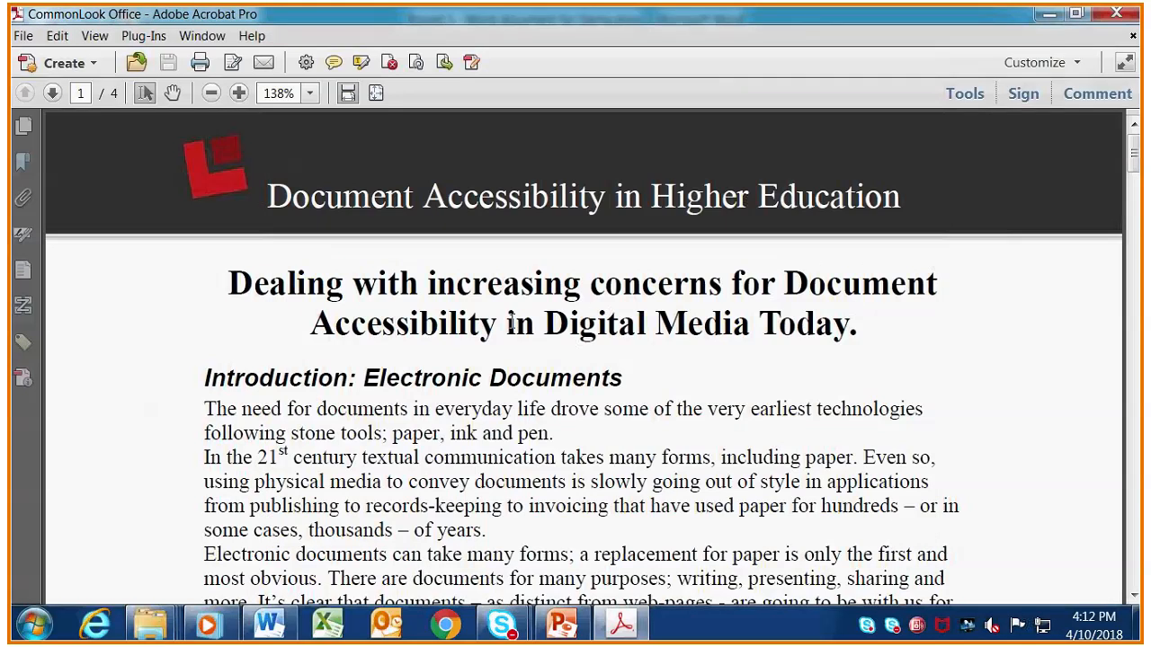
- Expand the PDF's tag tree and examine which content the Heading 1, first Heading 2 and first Normal tags cover
{"action": "left_click", "coordinate": [23, 345]}
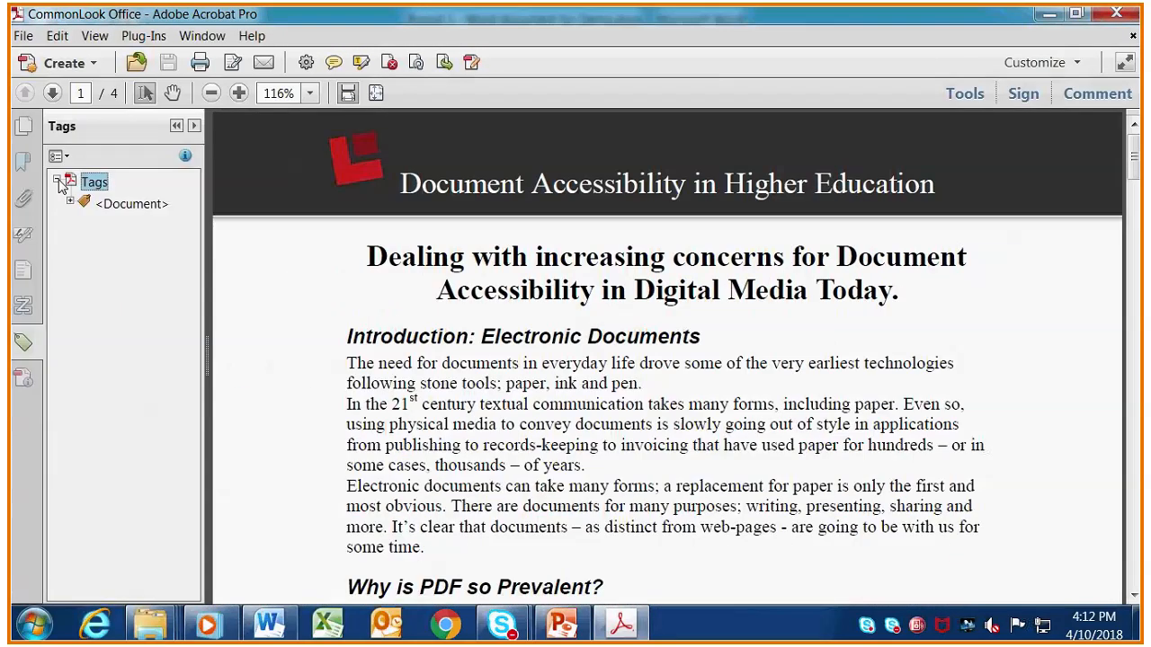
{"action": "left_click", "coordinate": [70, 200]}
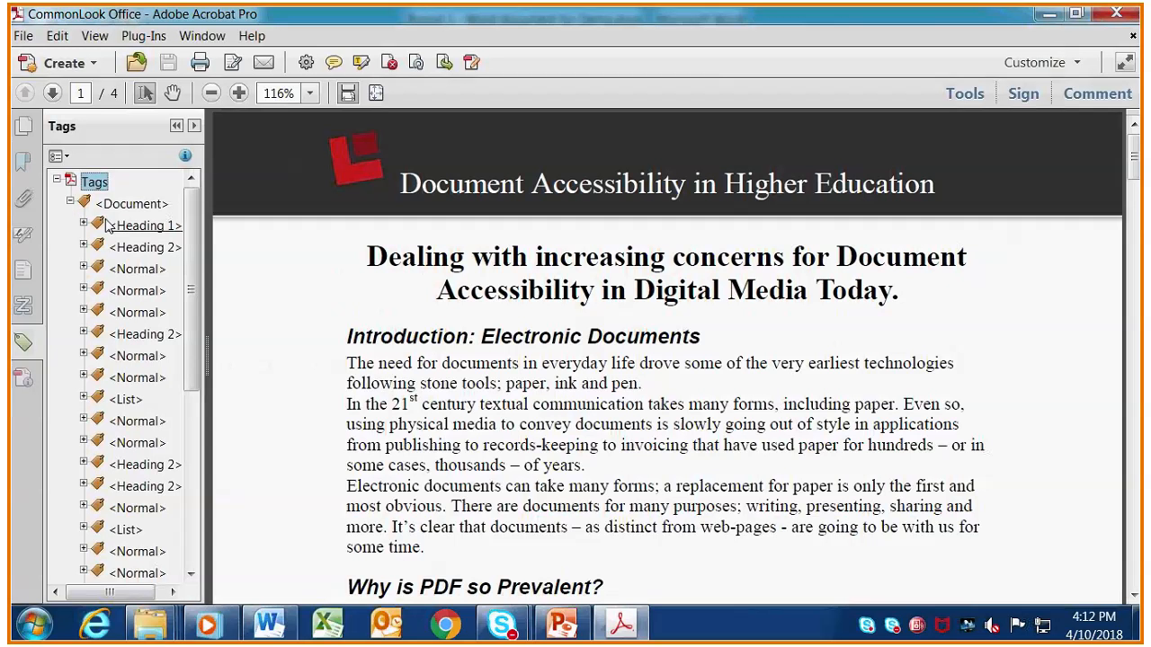
{"action": "left_click_drag", "start_coordinate": [206, 260], "coordinate": [277, 263]}
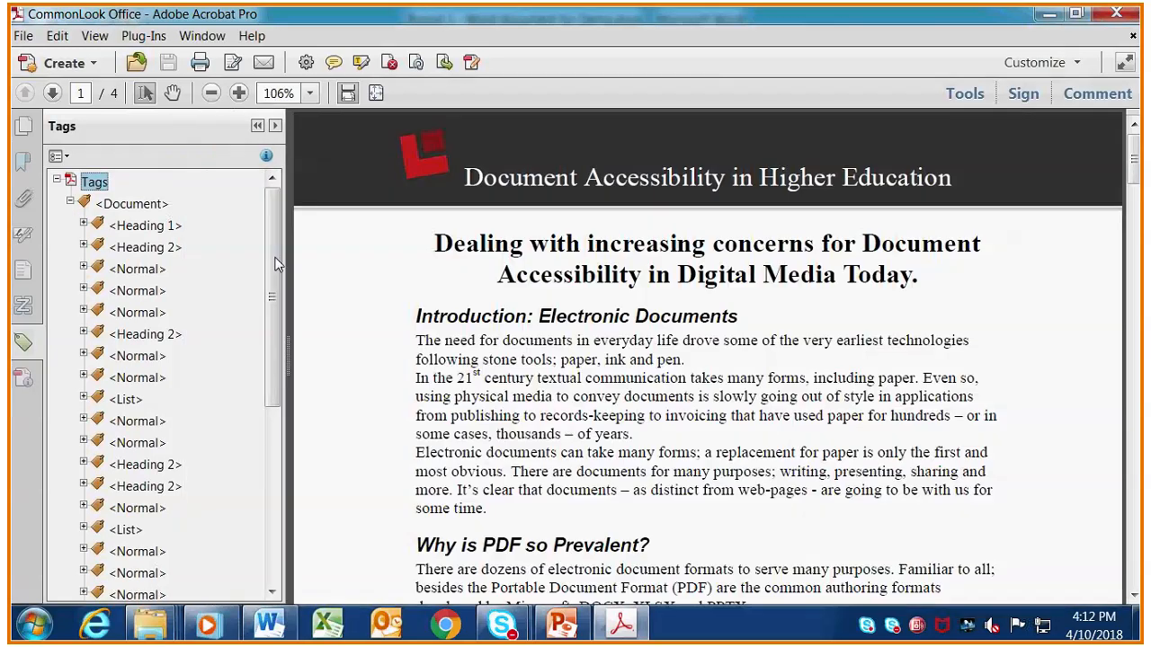
{"action": "left_click", "coordinate": [133, 228]}
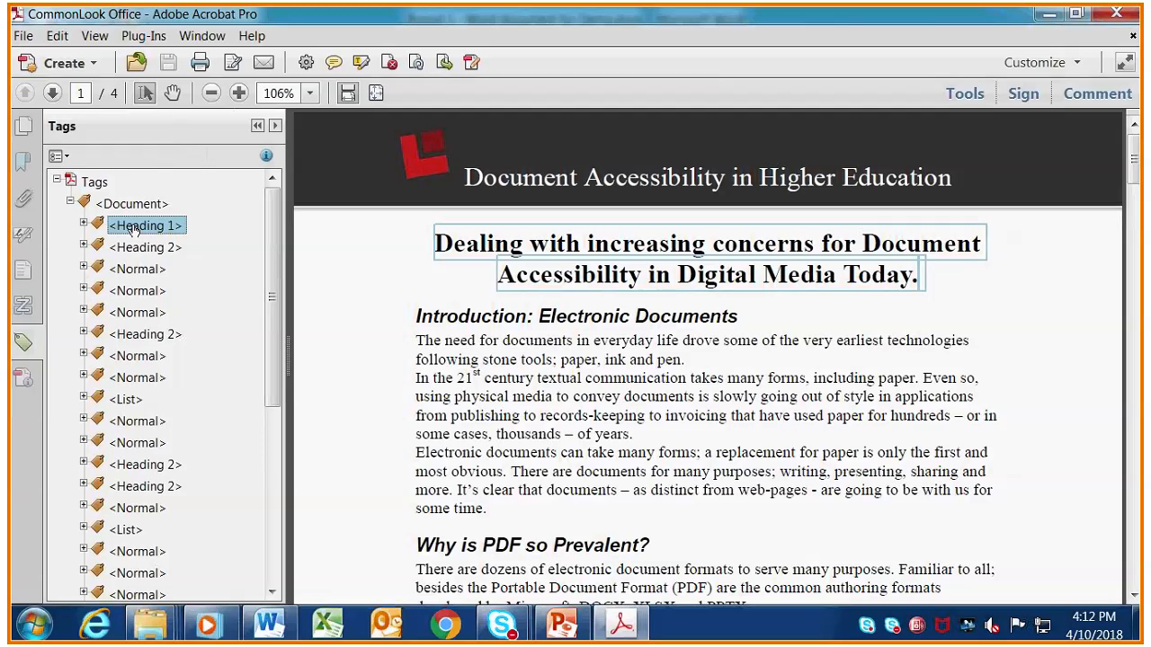
{"action": "key", "text": "Down"}
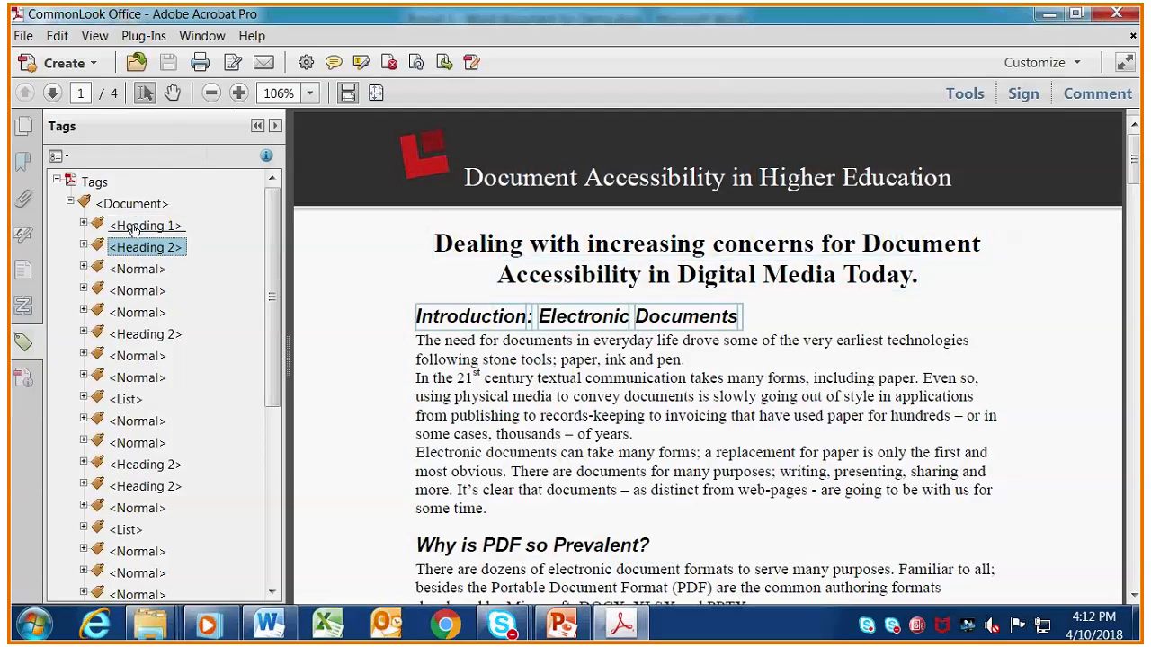
{"action": "key", "text": "Down"}
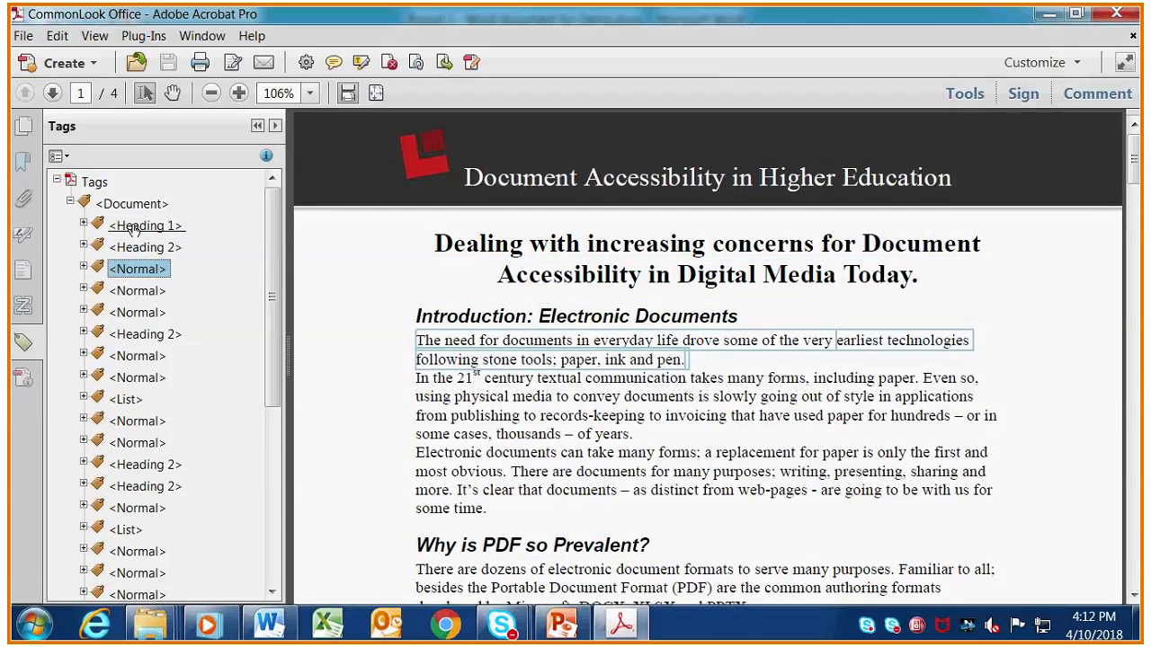
- Examine which content the introduction's remaining Normal tags, the next Heading 2 and its following Normal tags cover
{"action": "key", "text": "Down"}
{"action": "key", "text": "Down"}
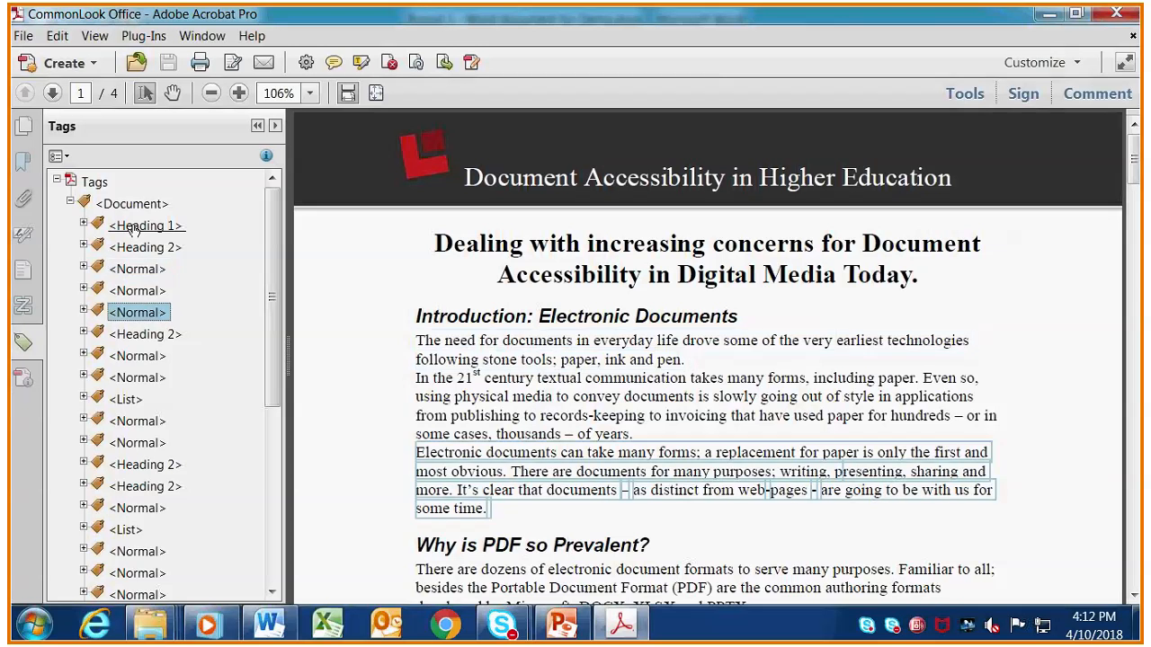
{"action": "key", "text": "Down"}
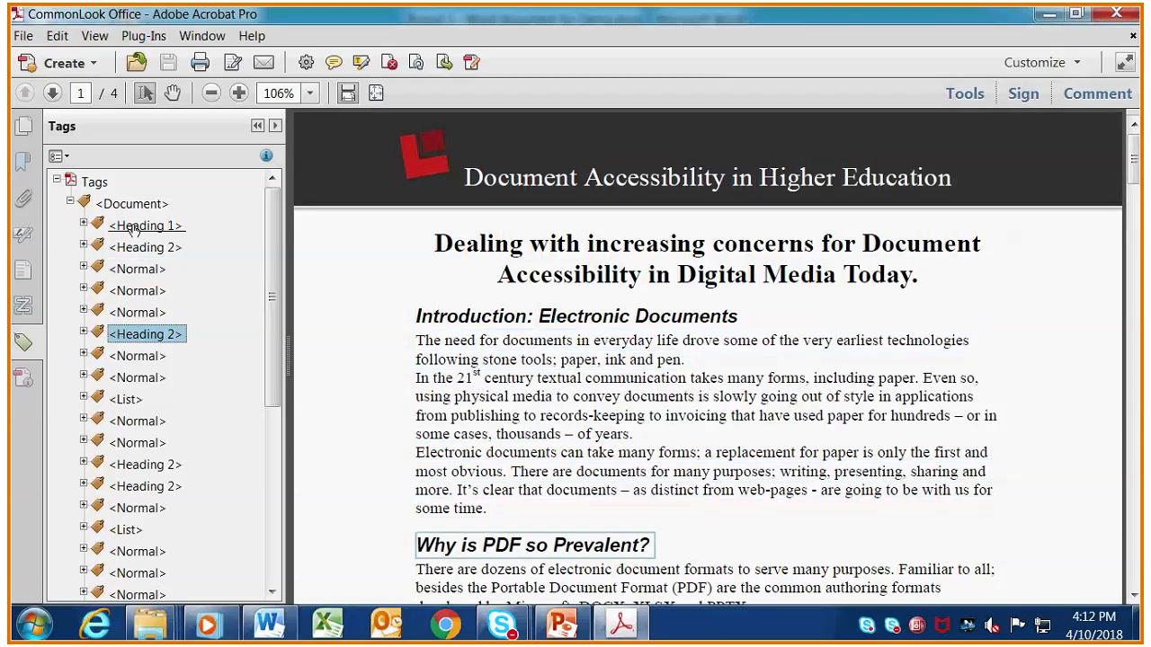
{"action": "key", "text": "Down"}
{"action": "key", "text": "Down"}
- Expand the numbered list's List tag and its first LI to examine the Lbl and LBody tags, and collapse it again
{"action": "key", "text": "Down"}
{"action": "key", "text": "Right"}
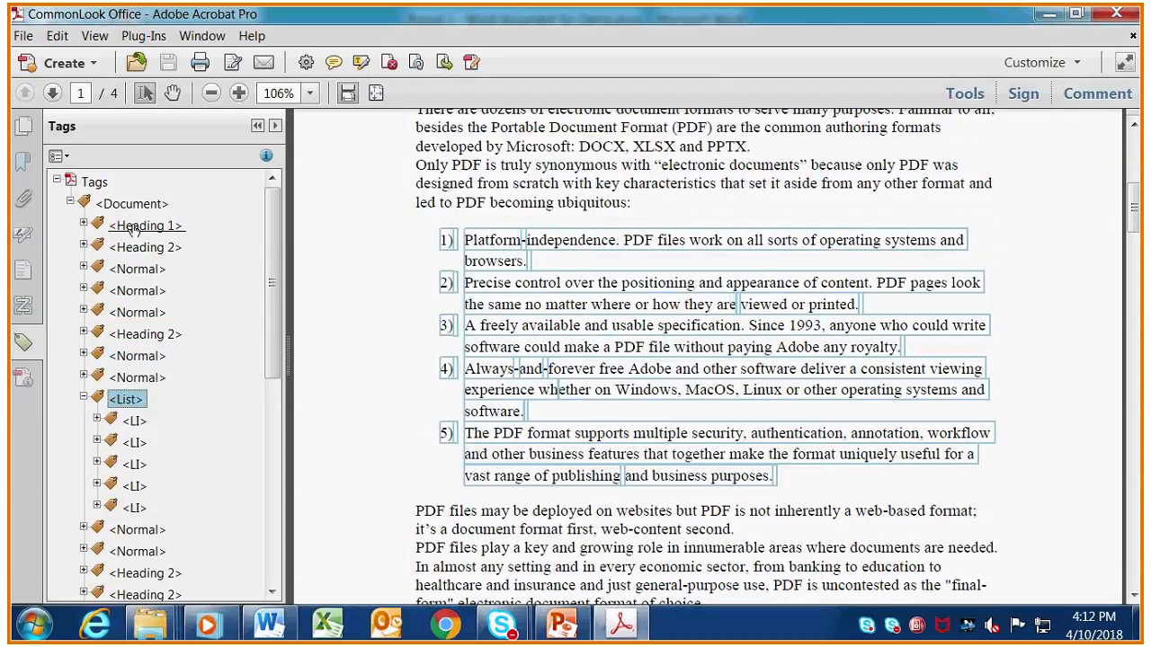
{"action": "key", "text": "Down"}
{"action": "key", "text": "Right"}
{"action": "key", "text": "Down"}
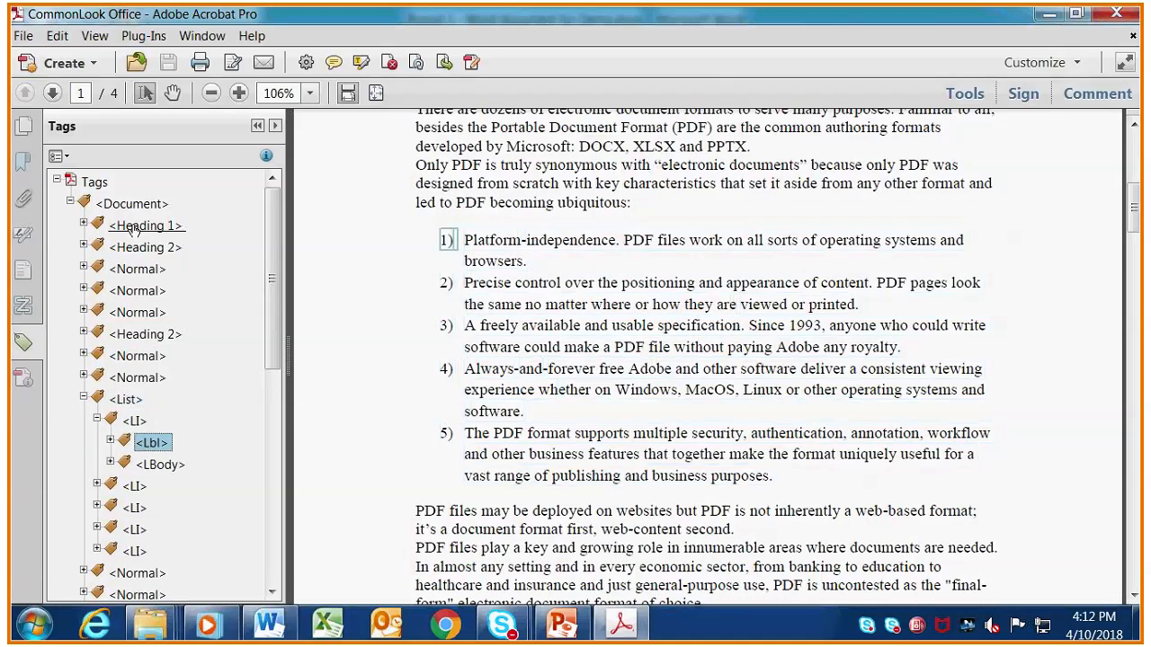
{"action": "key", "text": "Down"}
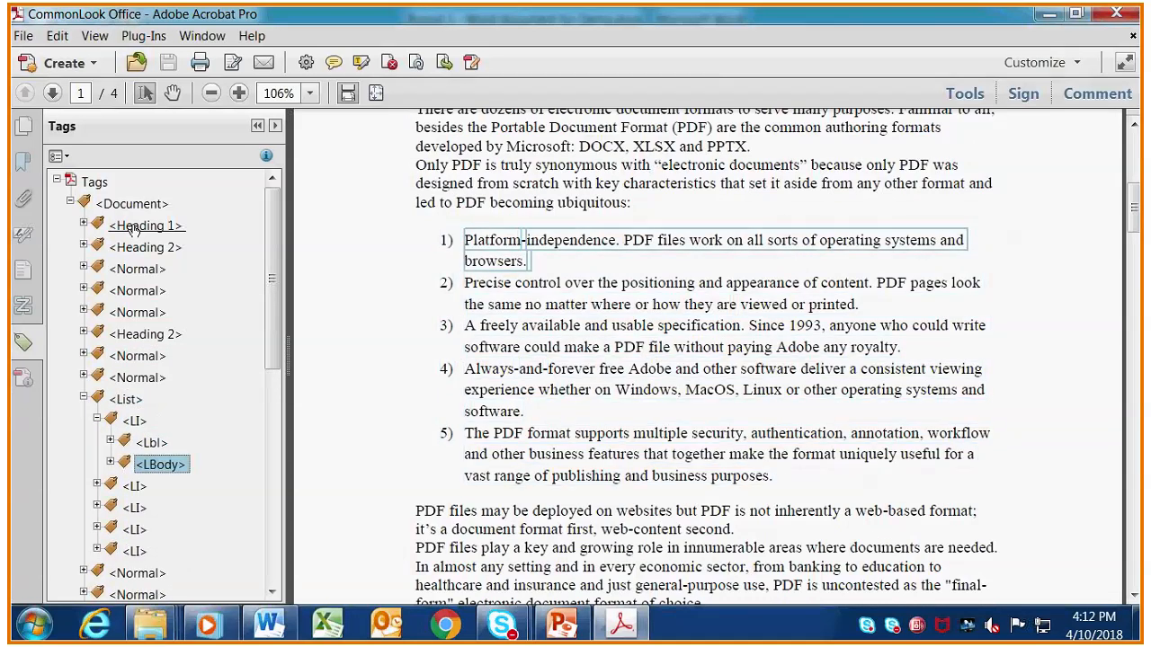
{"action": "key", "text": "Left"}
{"action": "key", "text": "Left"}
{"action": "key", "text": "Left"}
{"action": "key", "text": "Left"}
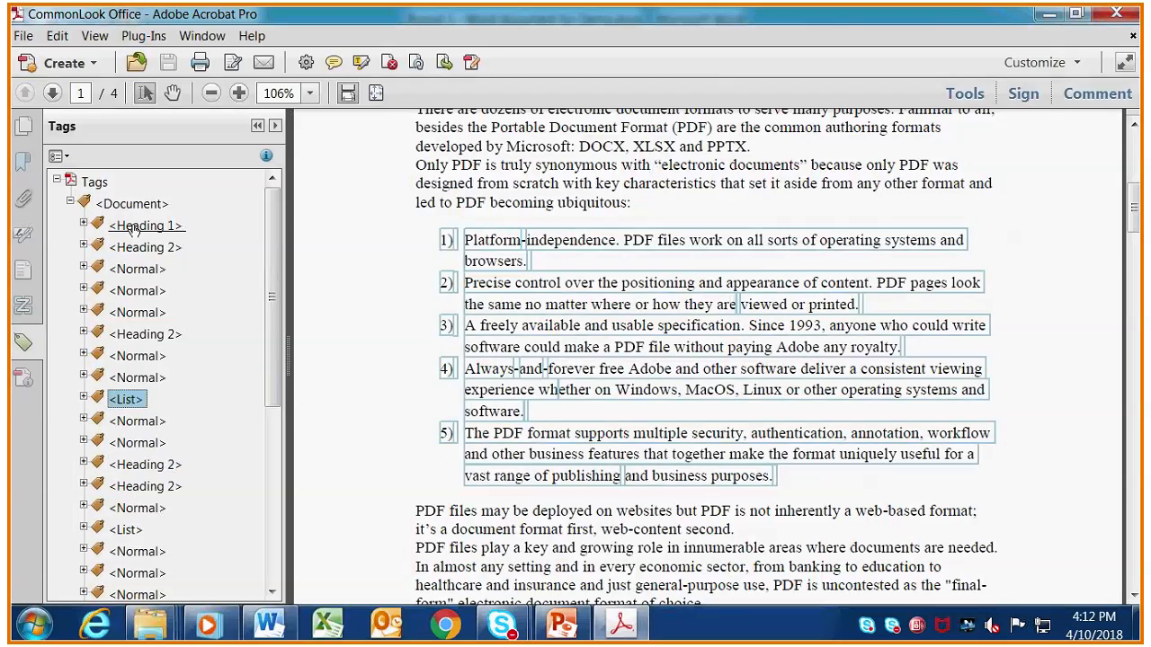
- Examine the content of the Normal and Heading 2 tags between the numbered list and the bulleted list
{"action": "key", "text": "Down"}
{"action": "key", "text": "Down"}
{"action": "key", "text": "Down"}
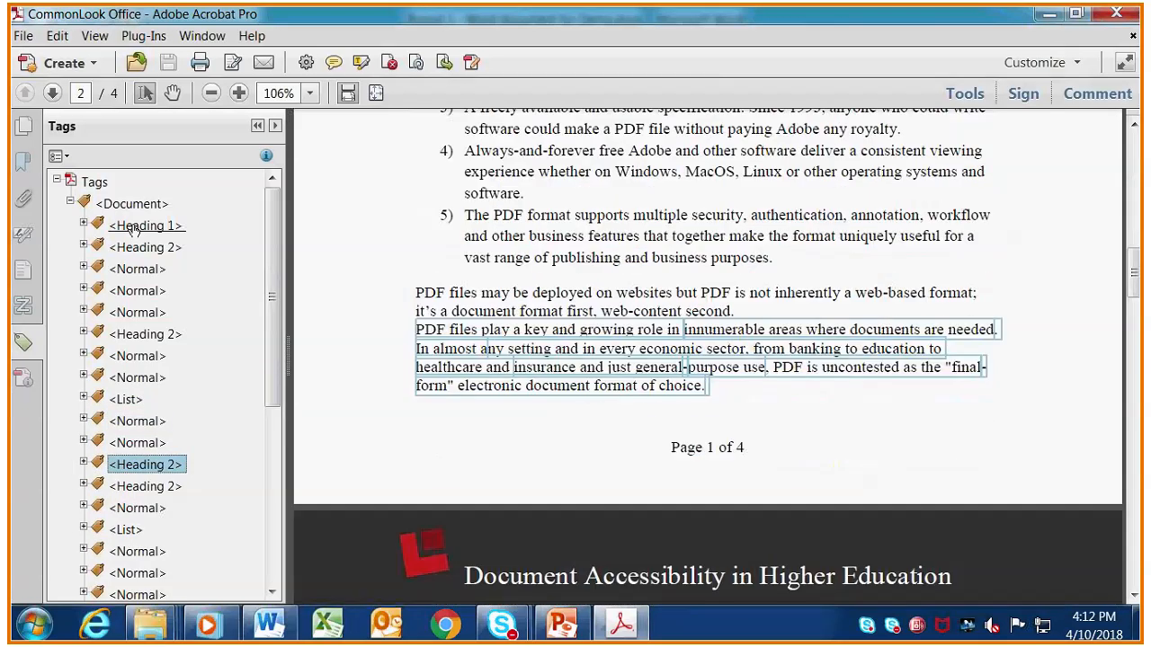
{"action": "key", "text": "Down"}
{"action": "key", "text": "Down"}
- Expand the bulleted list's List tag and its second LI to examine their structure, and collapse the list
{"action": "key", "text": "Down"}
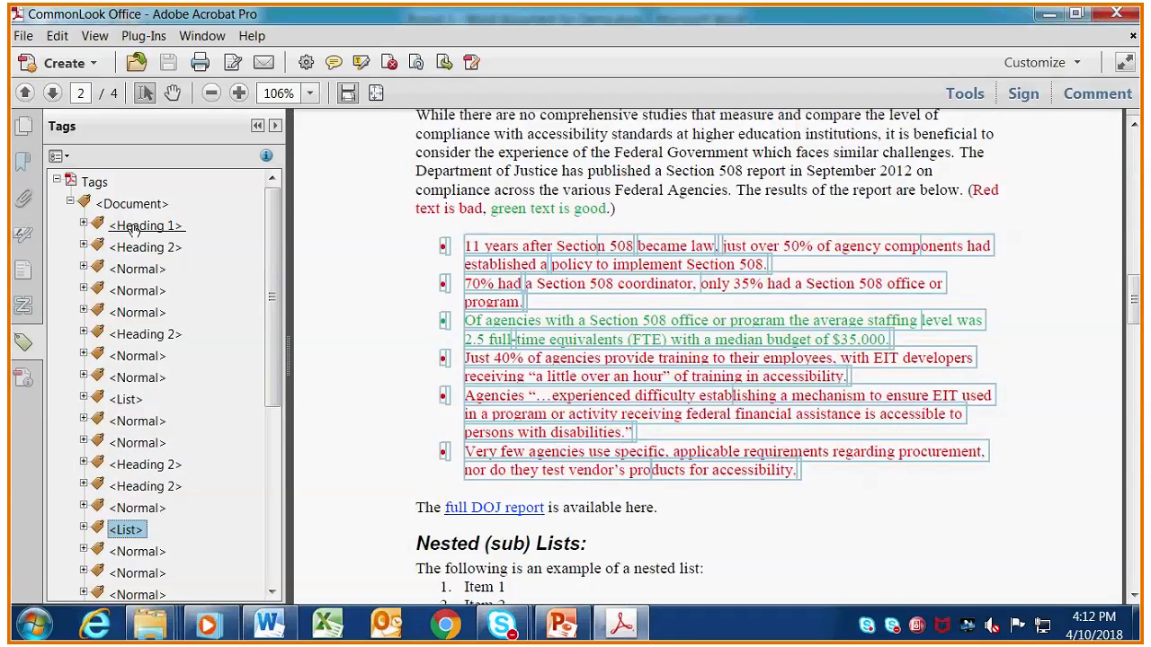
{"action": "key", "text": "Right"}
{"action": "key", "text": "Down"}
{"action": "key", "text": "Down"}
{"action": "key", "text": "Right"}
{"action": "key", "text": "Down"}
{"action": "key", "text": "Down"}
{"action": "key", "text": "Down"}
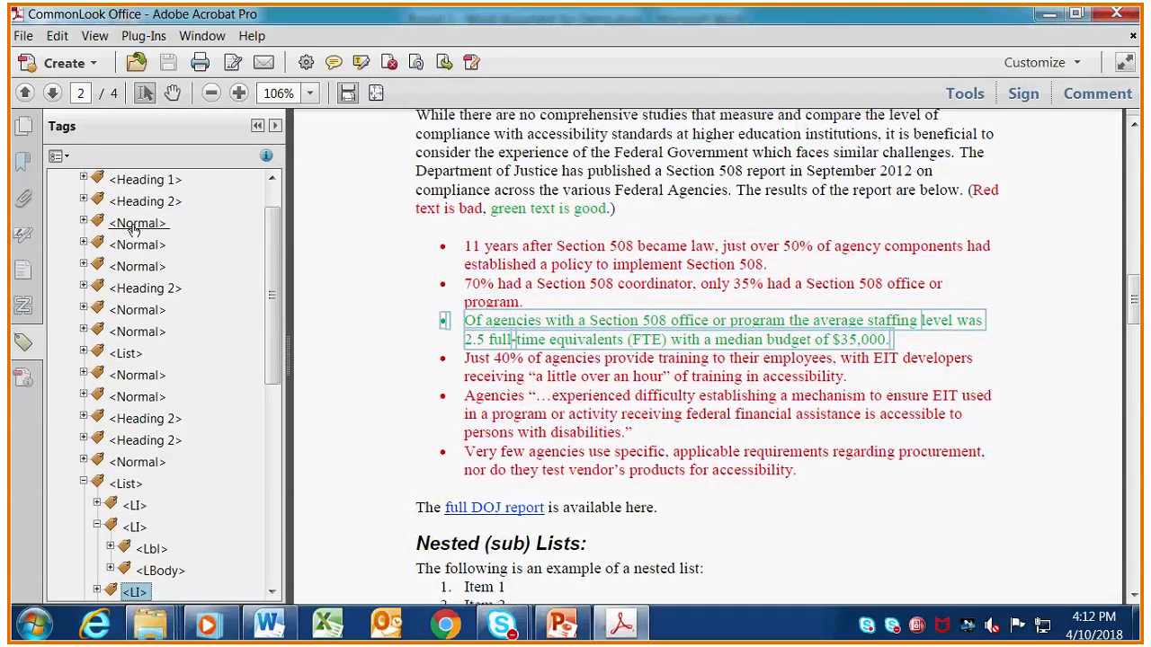
{"action": "key", "text": "Left"}
{"action": "key", "text": "Left"}
- Expand the Normal tag holding the "full DOJ report" link, examine its Hyperlink and Link - OBJR entries, and collapse it
{"action": "key", "text": "Down"}
{"action": "key", "text": "Down"}
{"action": "key", "text": "Right"}
{"action": "key", "text": "Down"}
{"action": "key", "text": "Right"}
{"action": "key", "text": "Down"}
{"action": "key", "text": "Down"}
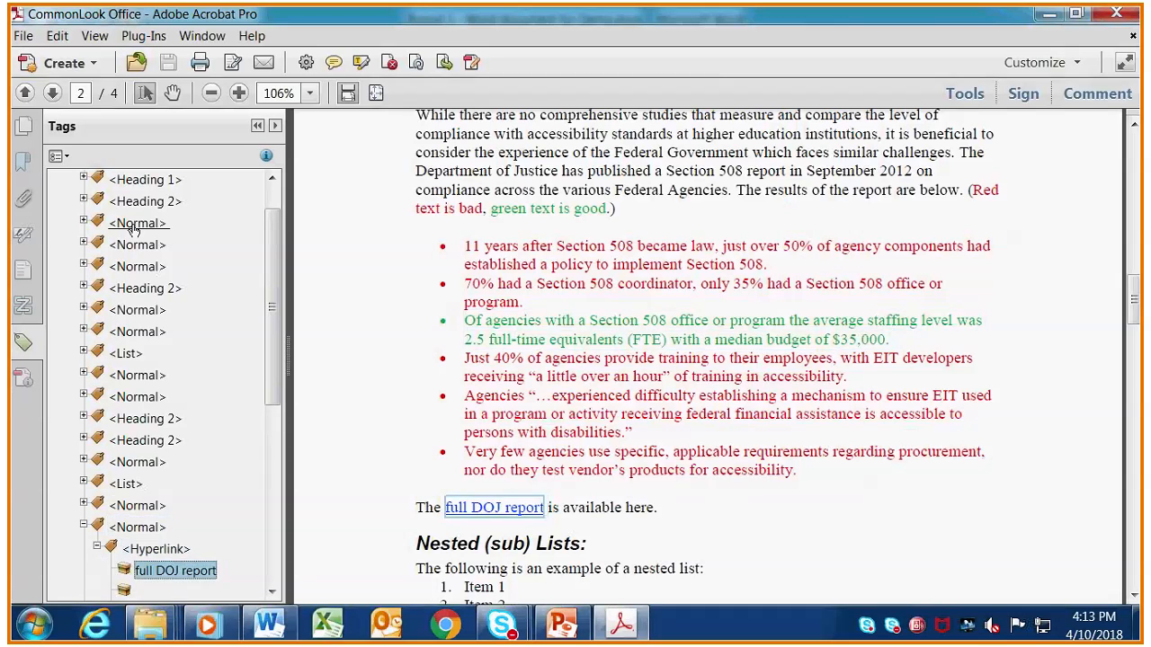
{"action": "key", "text": "Down"}
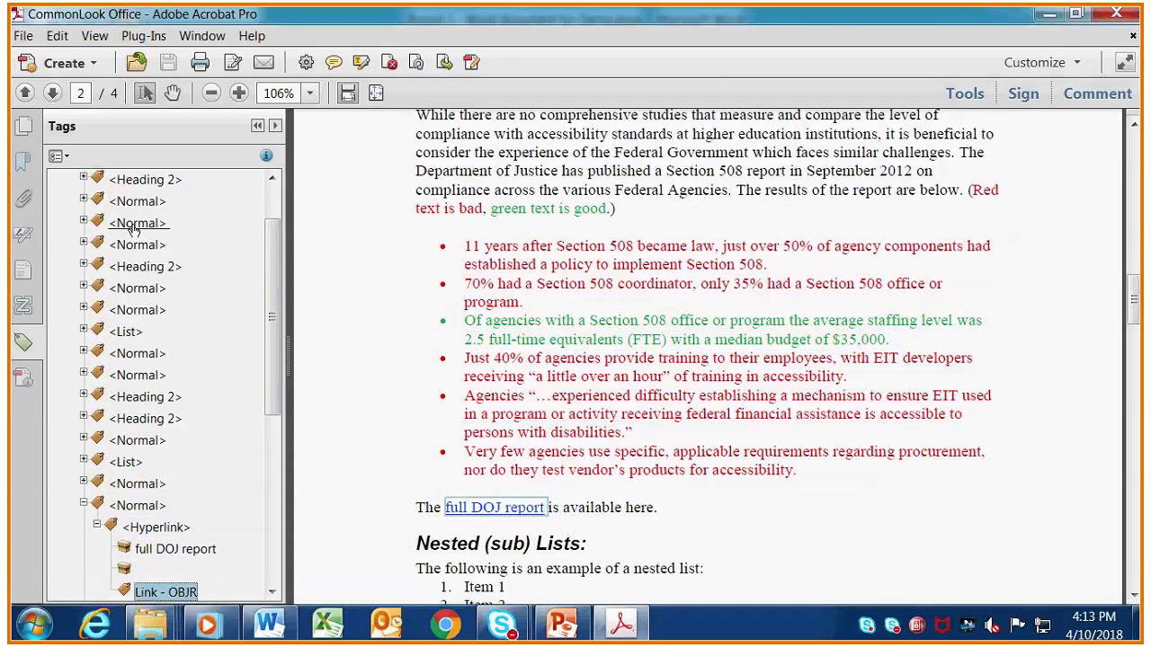
{"action": "key", "text": "Up"}
{"action": "key", "text": "Up"}
{"action": "key", "text": "Up"}
{"action": "key", "text": "Up"}
{"action": "key", "text": "Left"}
- Examine the "Nested (sub) Lists:" heading tag, and expand the List tag below it to check its LI items
{"action": "key", "text": "Down"}
{"action": "key", "text": "Down"}
{"action": "key", "text": "Down"}
{"action": "key", "text": "Down"}
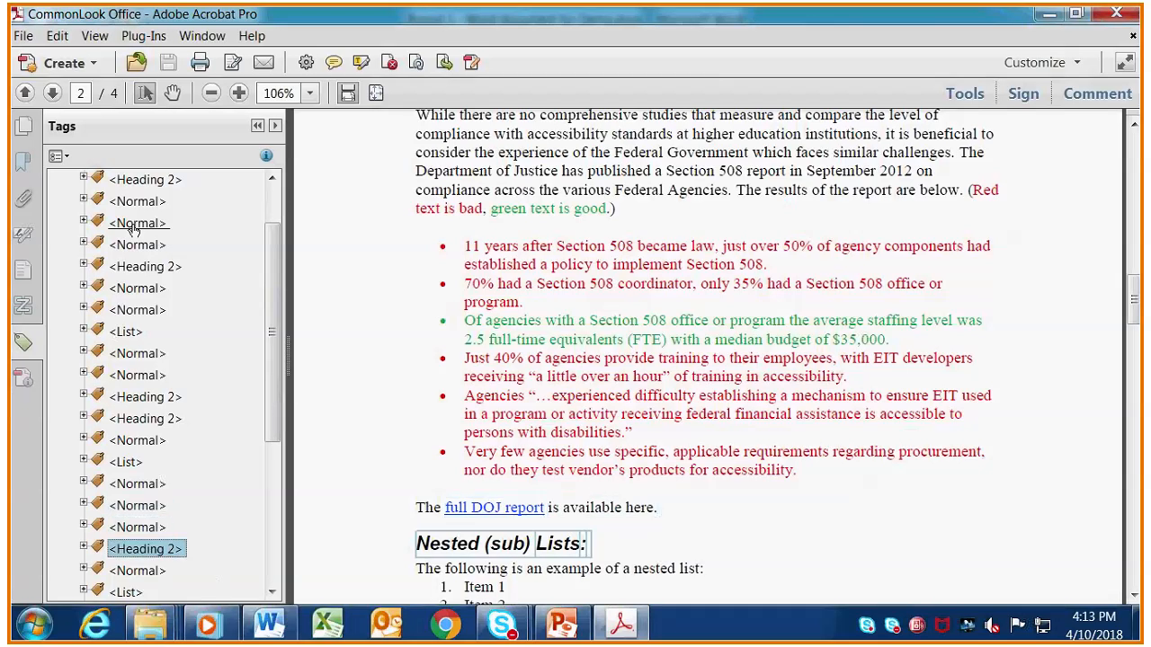
{"action": "key", "text": "Right"}
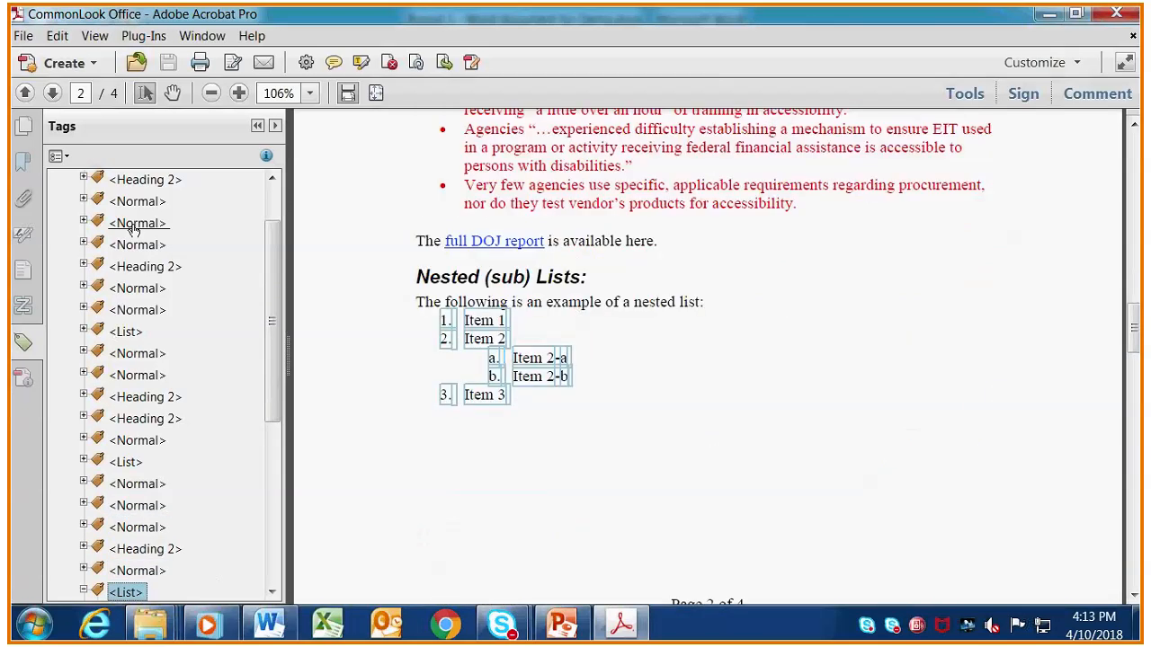
{"action": "scroll", "coordinate": [207, 422], "scroll_direction": "down", "scroll_amount": 5}
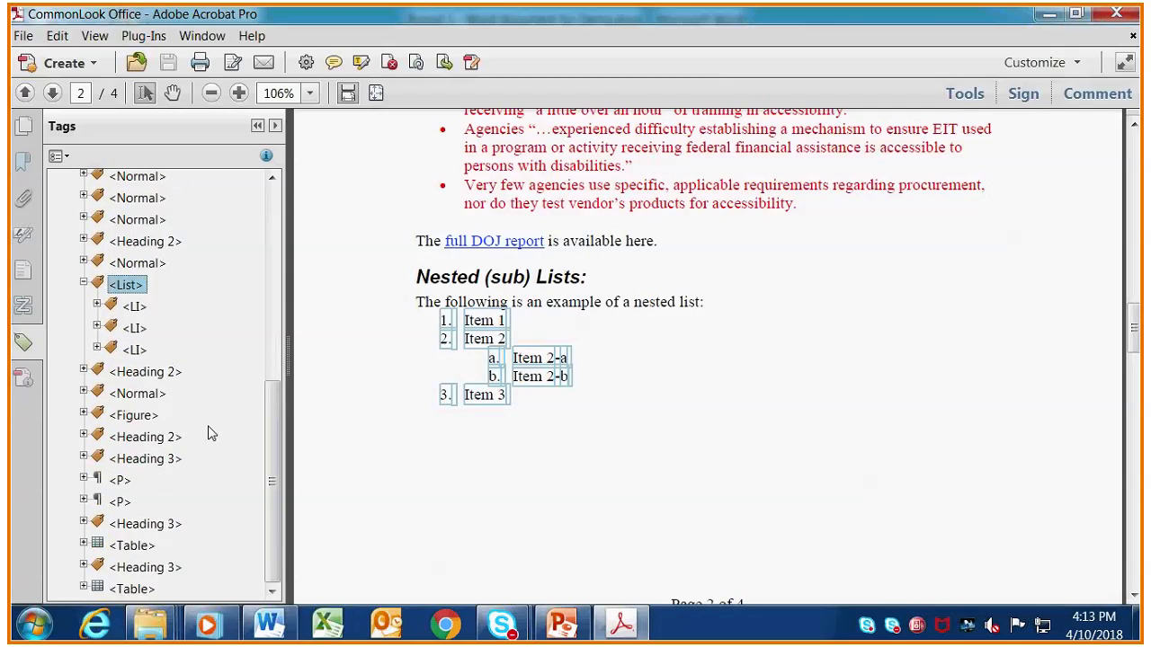
{"action": "key", "text": "Down"}
{"action": "key", "text": "Down"}
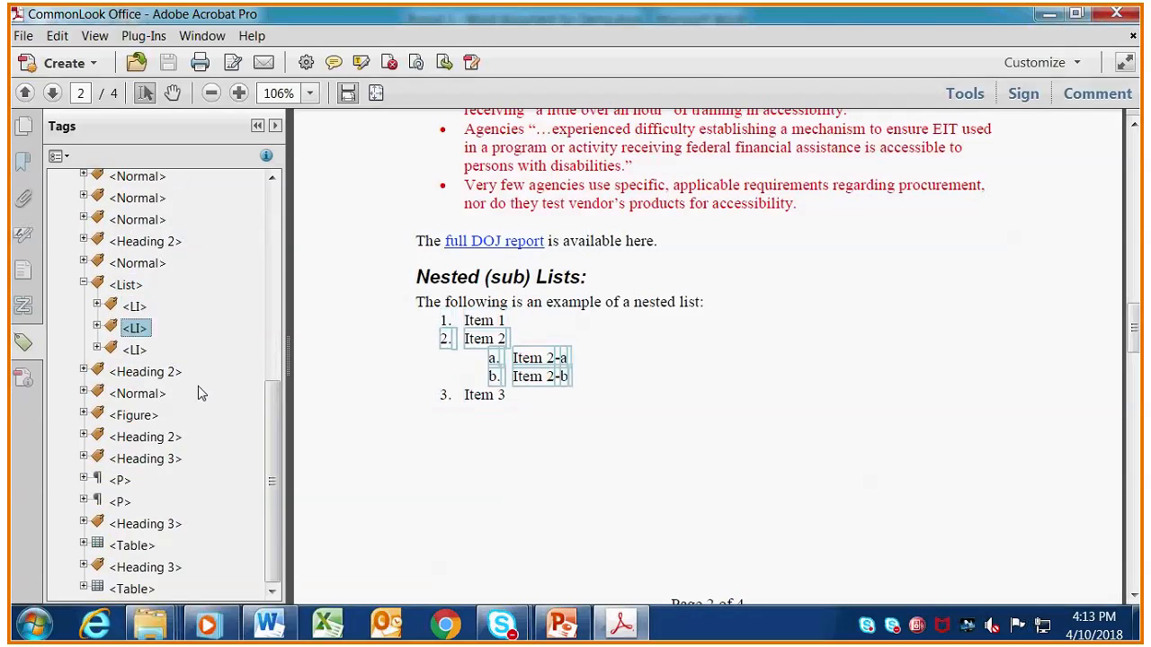
- Expand the LI tag for Item 2 and its LBody down to the nested List tag
{"action": "key", "text": "Right"}
{"action": "key", "text": "Down"}
{"action": "key", "text": "Down"}
{"action": "key", "text": "Right"}
{"action": "key", "text": "Down"}
{"action": "key", "text": "Down"}
{"action": "key", "text": "Right"}
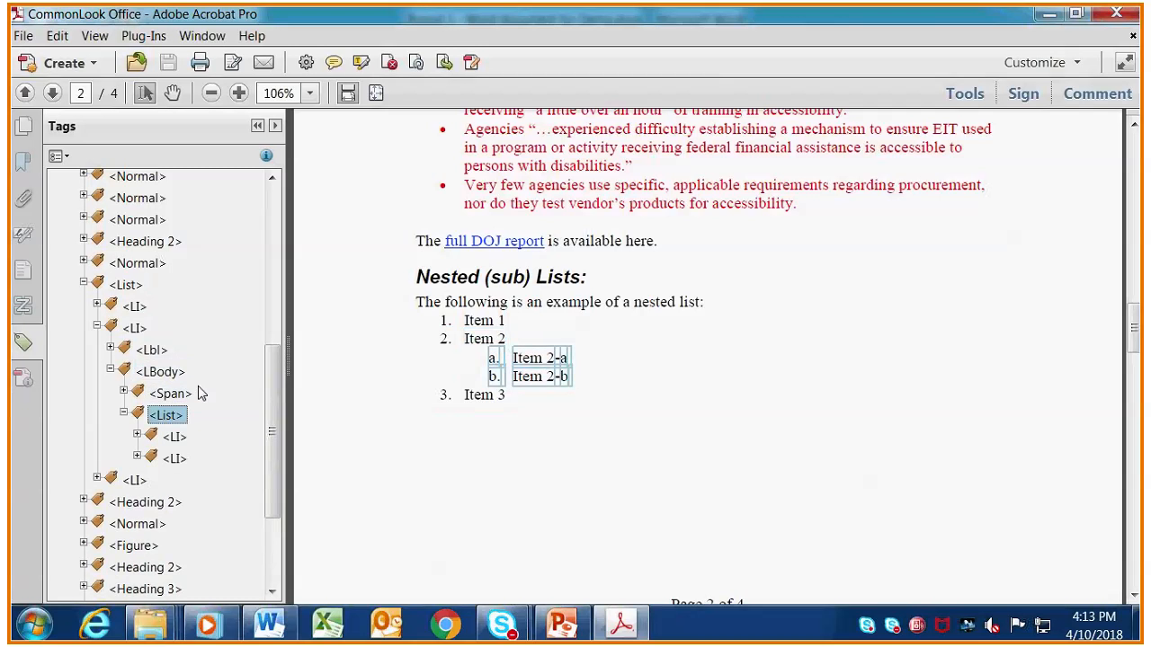
- Expand the nested LI tags for Item 2-a and Item 2-b to examine their Lbl and LBody tags
{"action": "key", "text": "Down"}
{"action": "key", "text": "Right"}
{"action": "key", "text": "Down"}
{"action": "key", "text": "Down"}
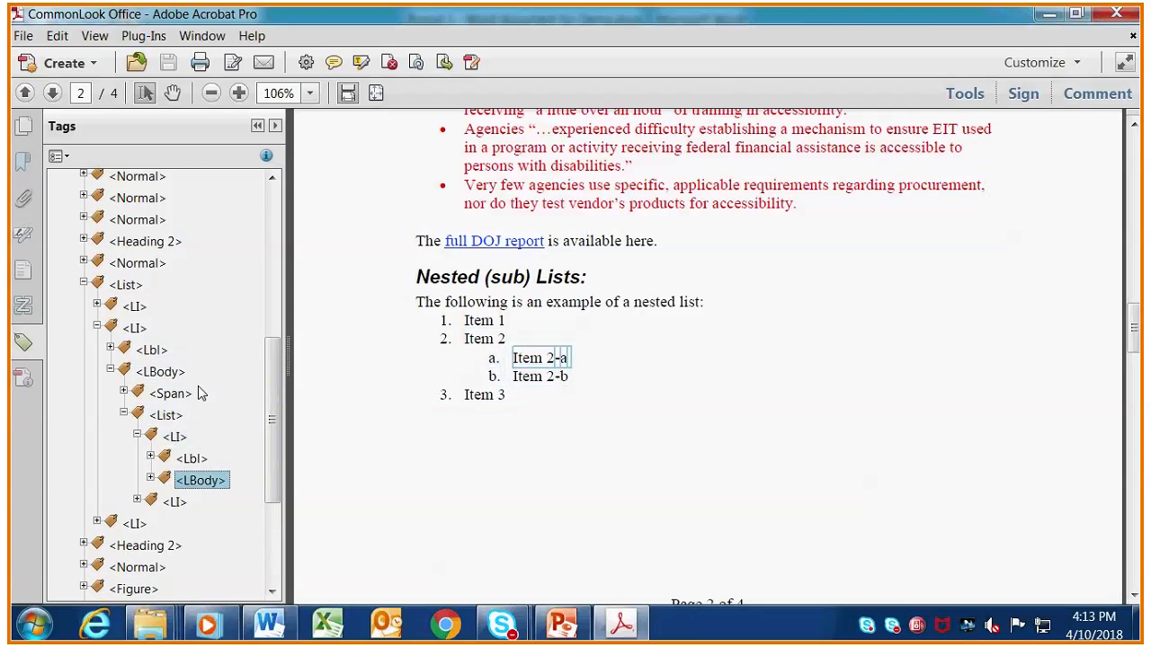
{"action": "key", "text": "Down"}
{"action": "key", "text": "Right"}
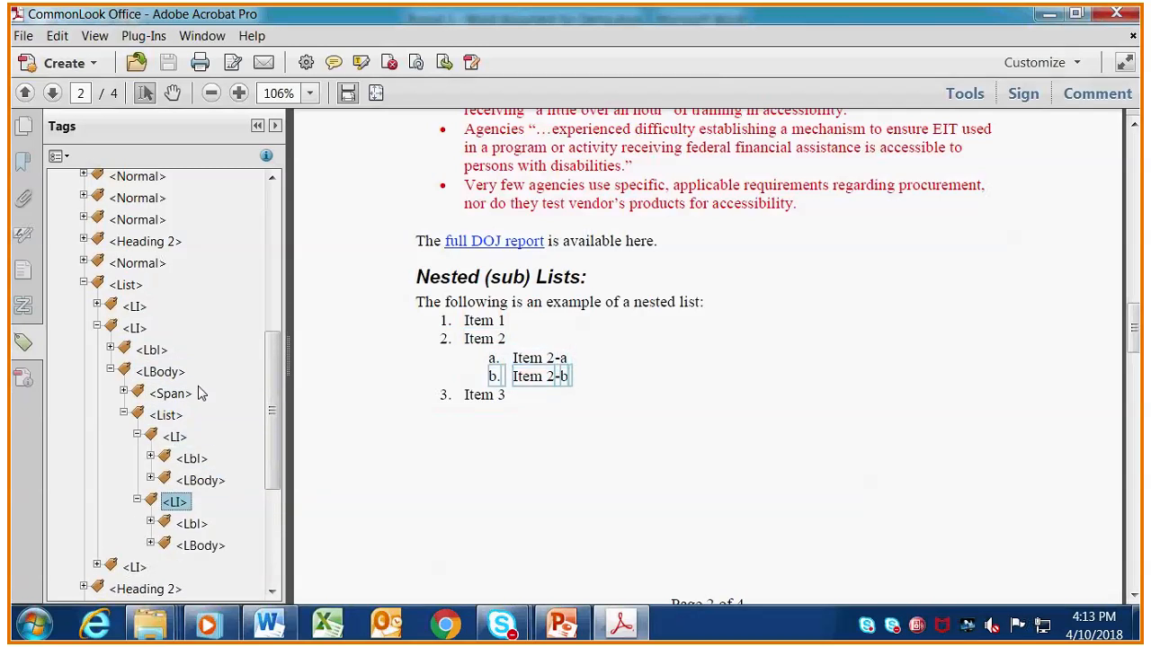
{"action": "key", "text": "Up"}
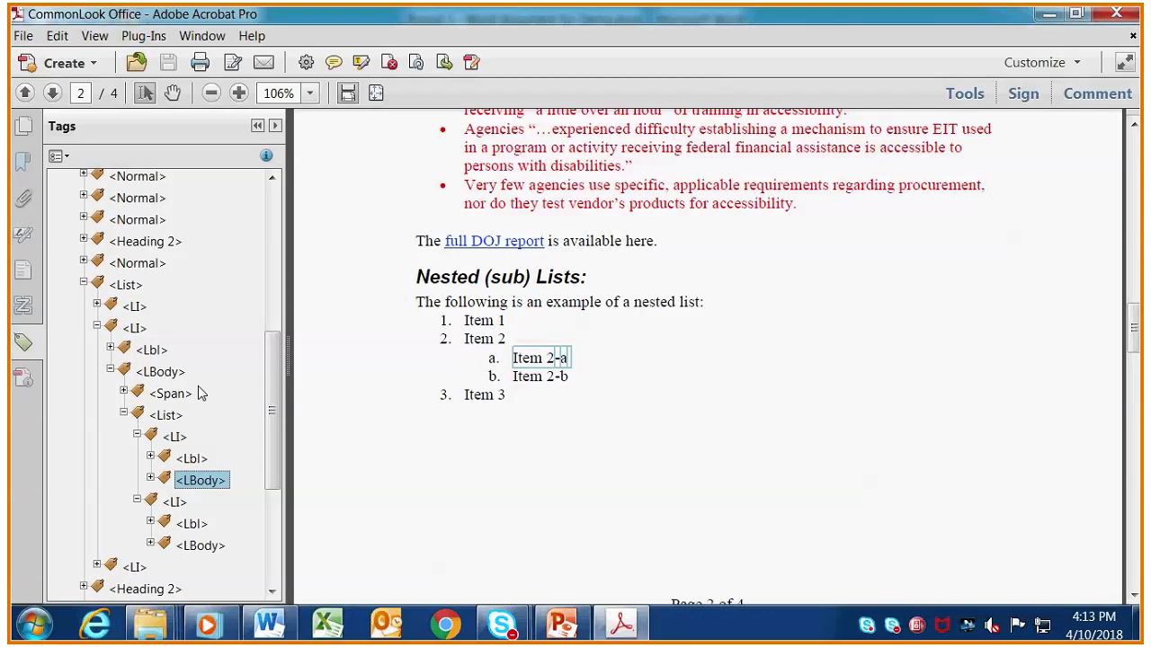
- Collapse the nested list's tags back to the top-level List tag
{"action": "key", "text": "Left"}
{"action": "key", "text": "Left"}
{"action": "key", "text": "Left"}
{"action": "key", "text": "Left"}
{"action": "key", "text": "Left"}
{"action": "key", "text": "Left"}
{"action": "key", "text": "Left"}
{"action": "key", "text": "Left"}
{"action": "key", "text": "Left"}
{"action": "key", "text": "Left"}
- Expand the Normal tag under the Images heading and check the logo Figure tag's alternate text in its properties
{"action": "key", "text": "Down"}
{"action": "left_click", "coordinate": [138, 394]}
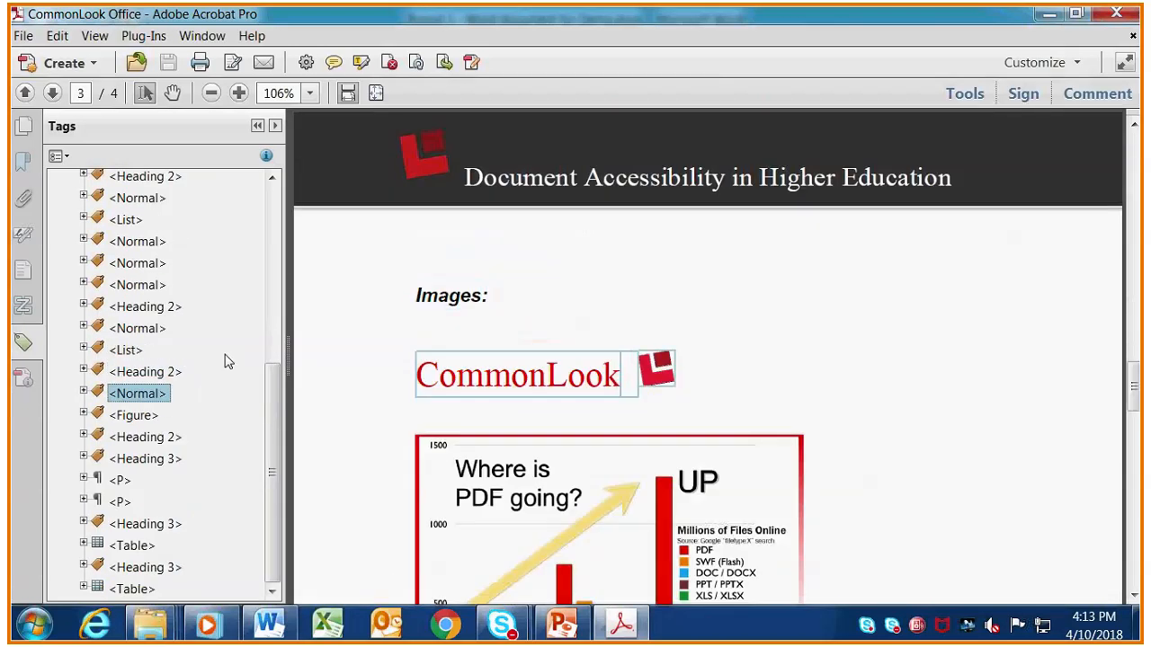
{"action": "left_click", "coordinate": [84, 393]}
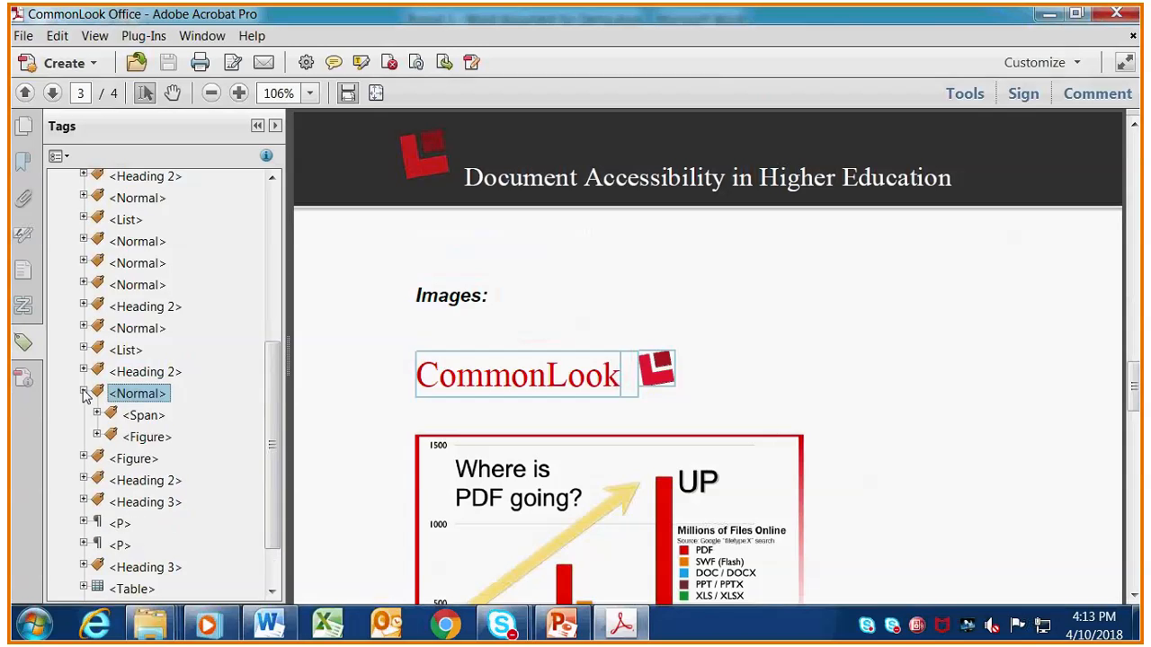
{"action": "left_click", "coordinate": [135, 439]}
{"action": "right_click", "coordinate": [135, 441]}
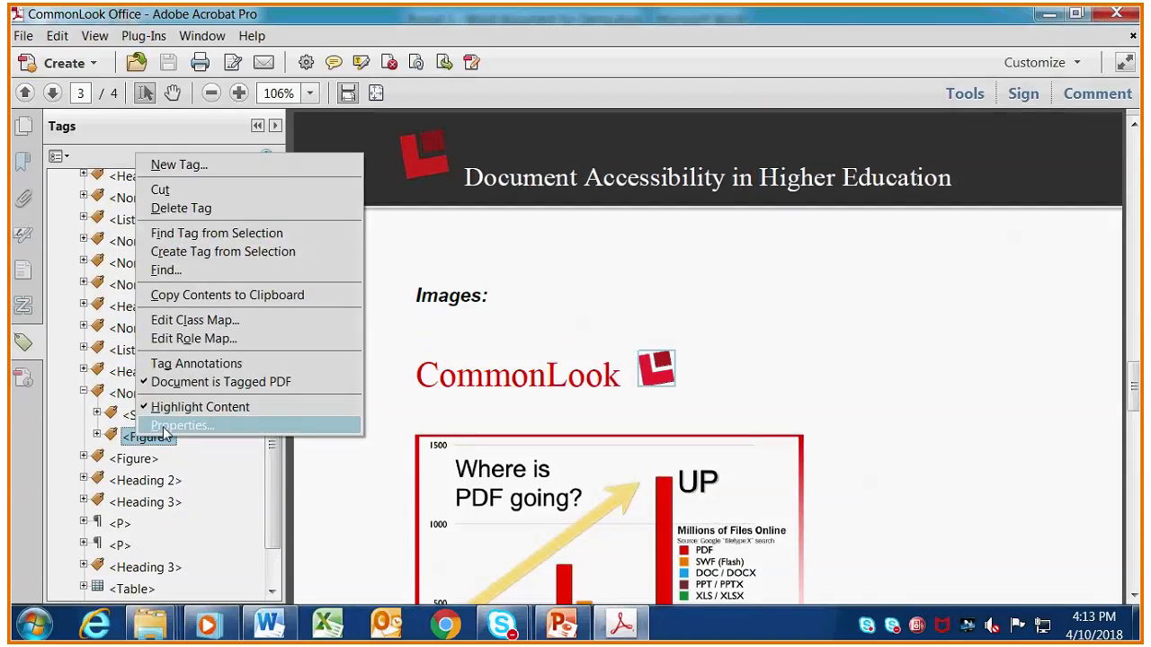
{"action": "left_click", "coordinate": [171, 426]}
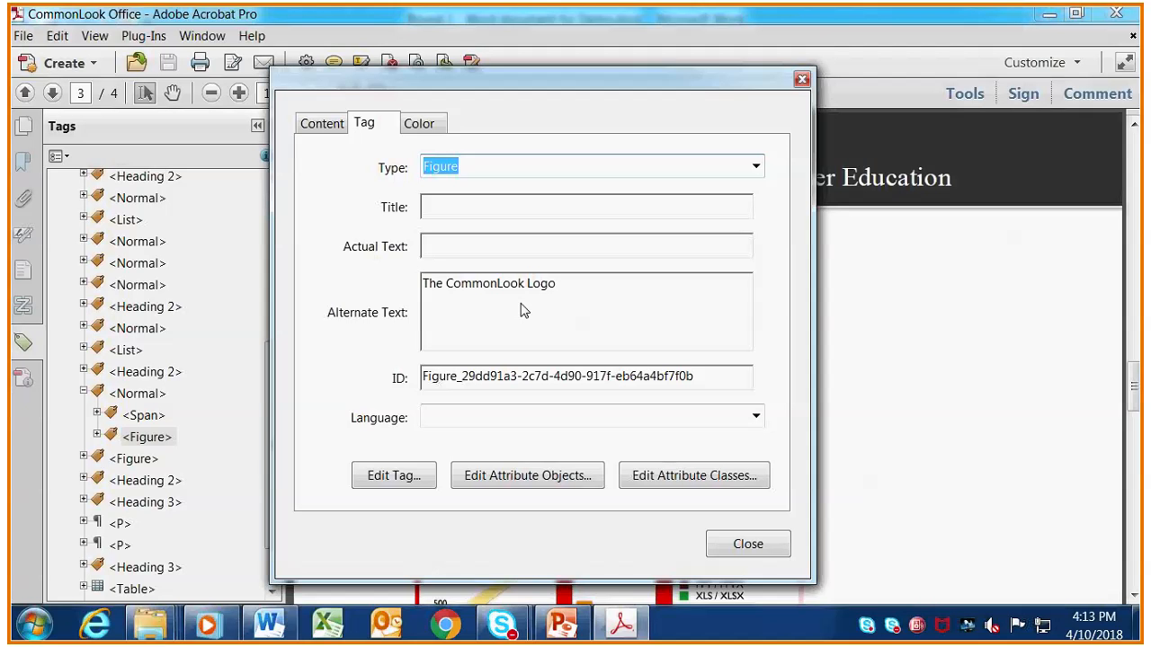
{"action": "left_click", "coordinate": [802, 79]}
- Check the alternate text of the PDF chart's Figure tag in its properties
{"action": "left_click", "coordinate": [133, 459]}
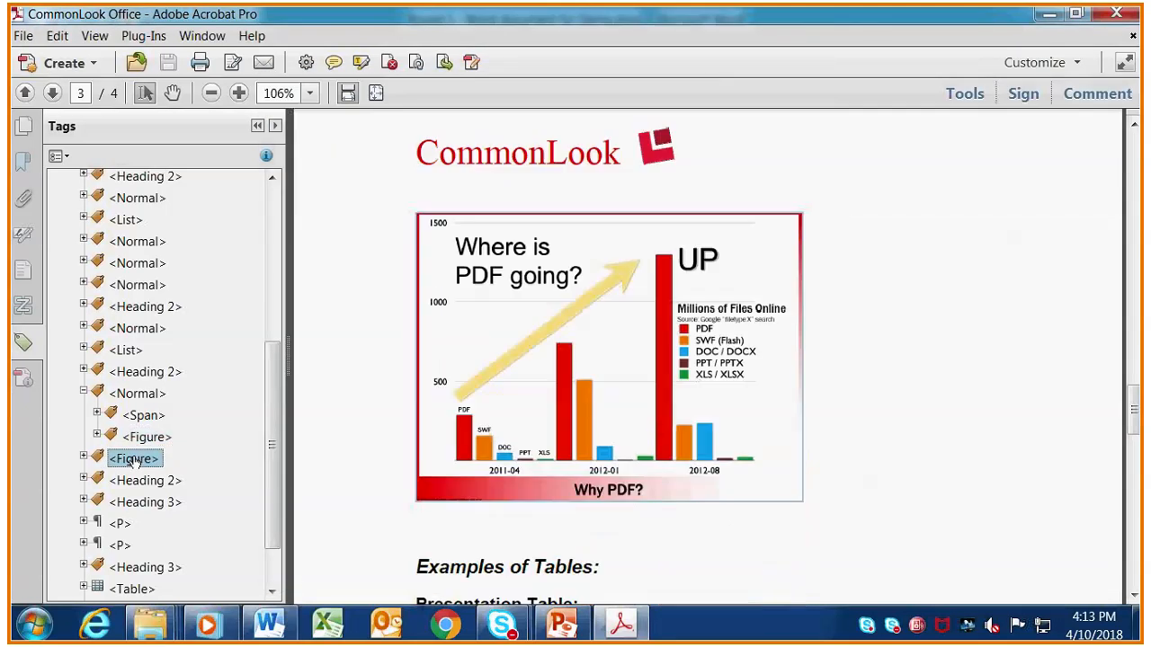
{"action": "right_click", "coordinate": [133, 459]}
{"action": "left_click", "coordinate": [180, 454]}
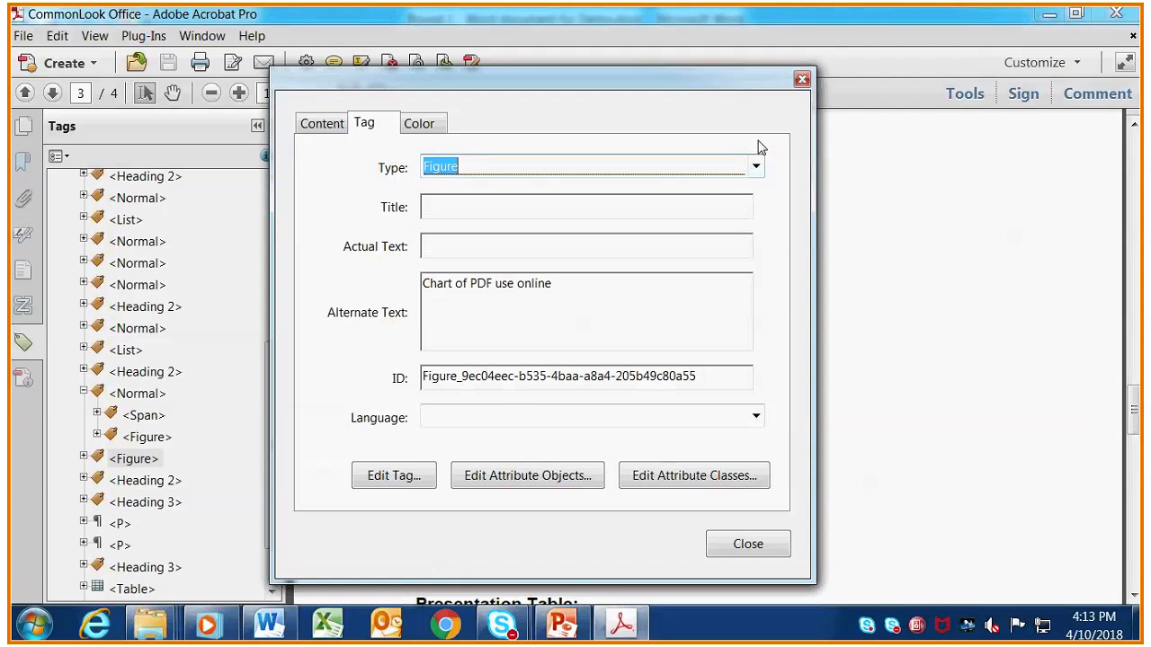
{"action": "left_click", "coordinate": [802, 79]}
- Examine which content the "Presentation Table:" Heading 3 tag and the first P tag after it cover
{"action": "scroll", "coordinate": [176, 461], "scroll_direction": "down", "scroll_amount": 2}
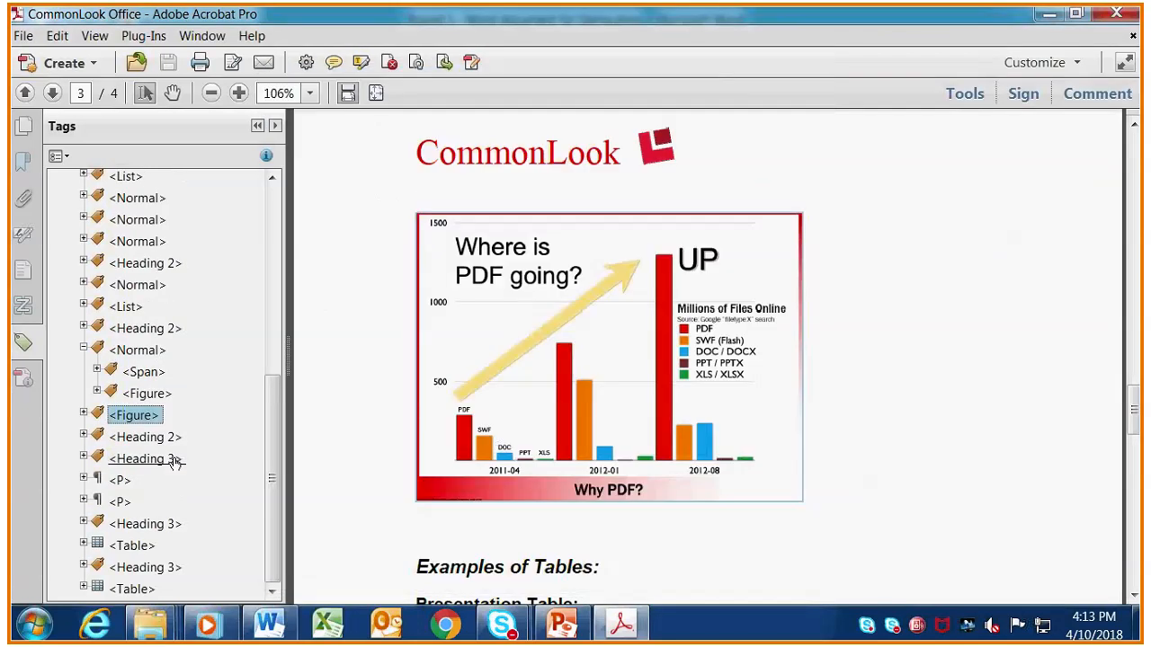
{"action": "left_click", "coordinate": [171, 461]}
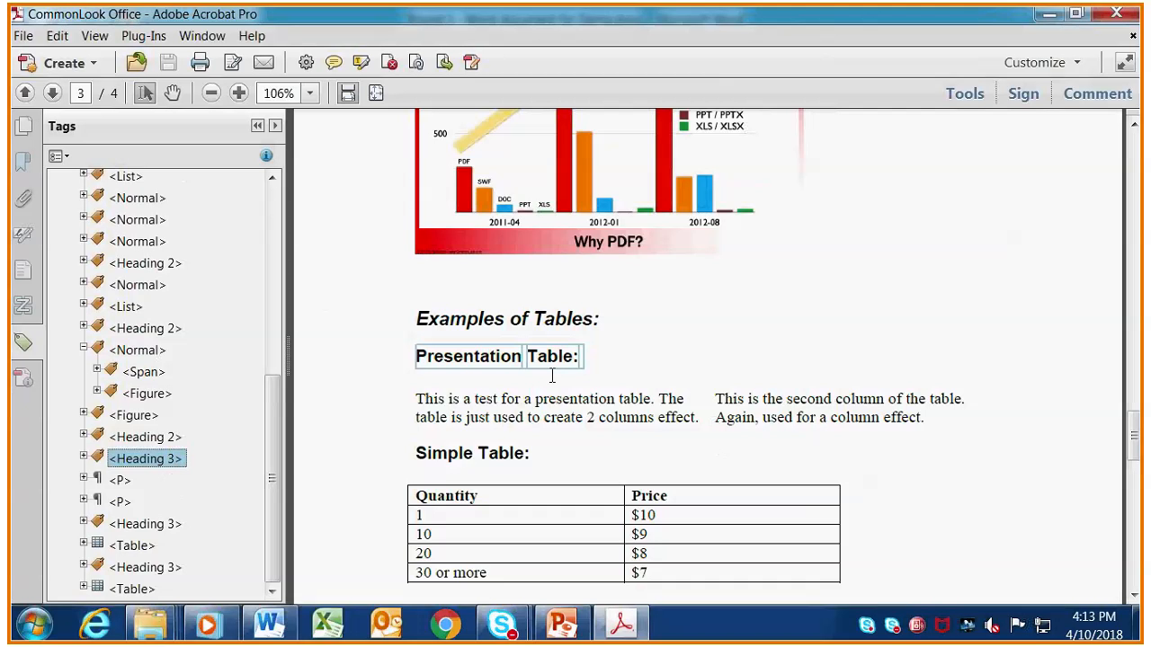
{"action": "left_click", "coordinate": [122, 482]}
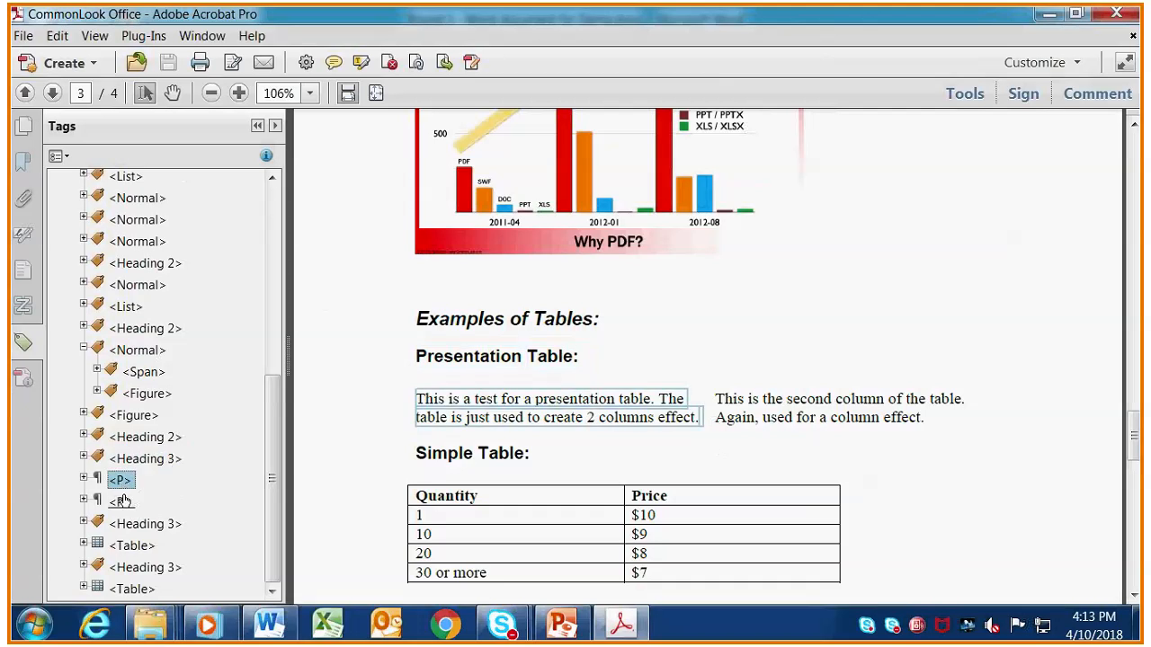